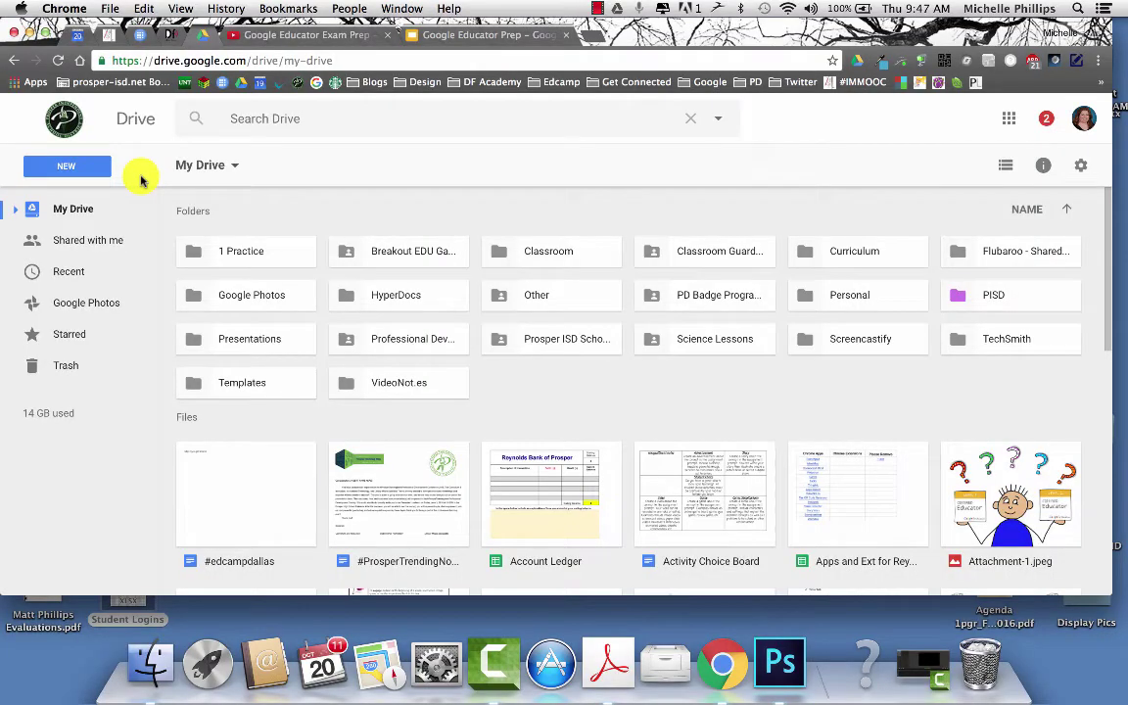
- Create a new blank Google Slides presentation and browse the available themes
left_click(75, 166)
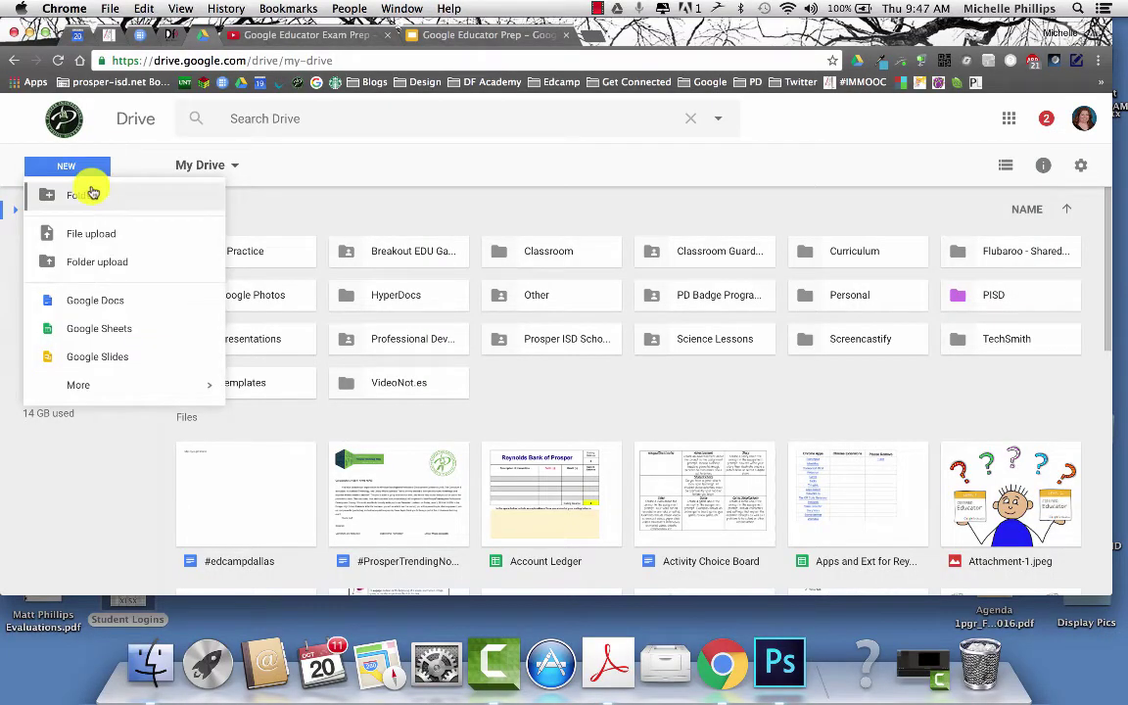
left_click(97, 357)
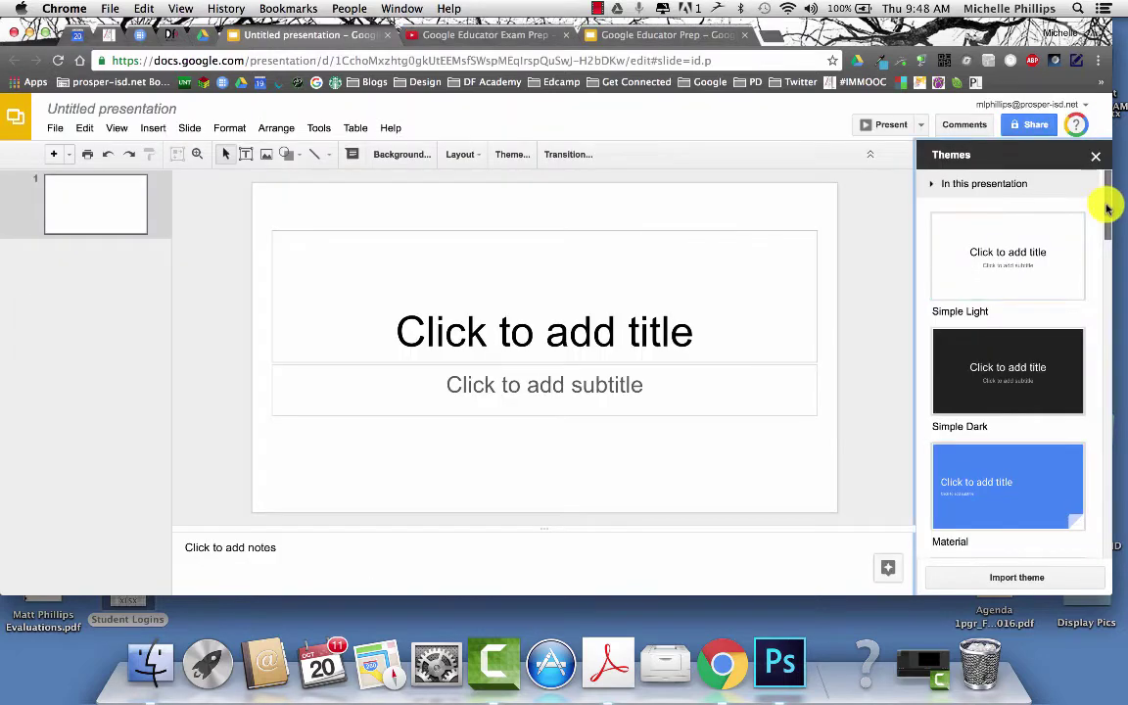
left_click_drag(1101, 215, 1104, 427)
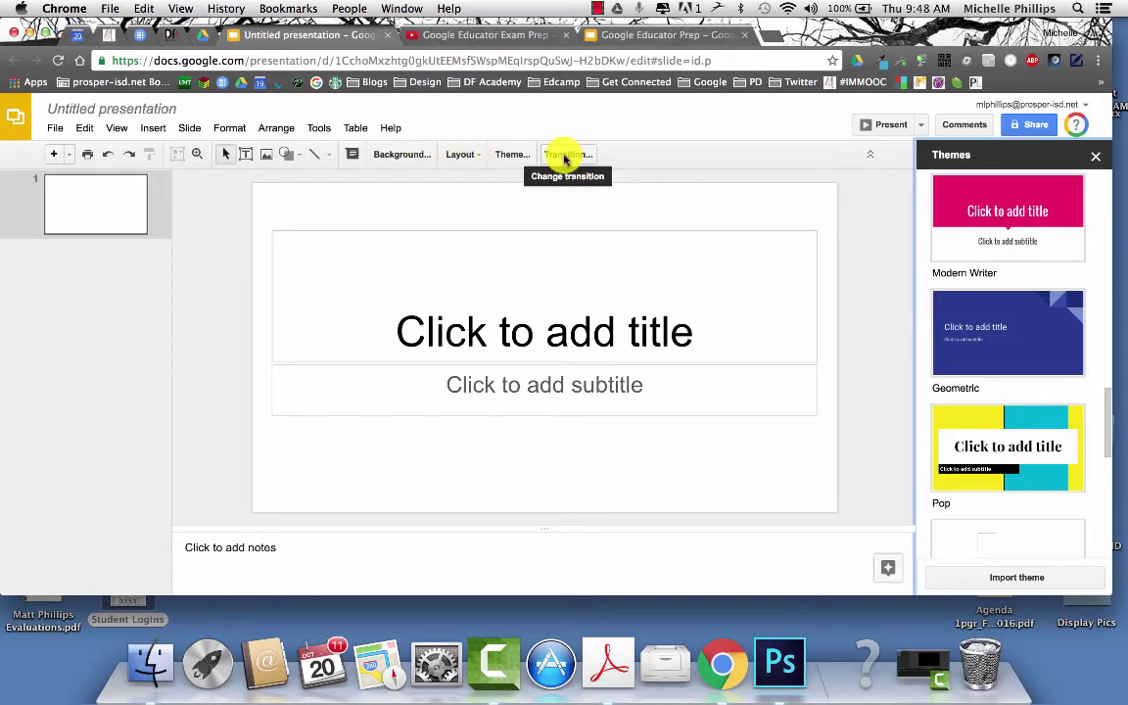
- Insert an empty text box on the title slide, just below the subtitle placeholder
left_click(153, 127)
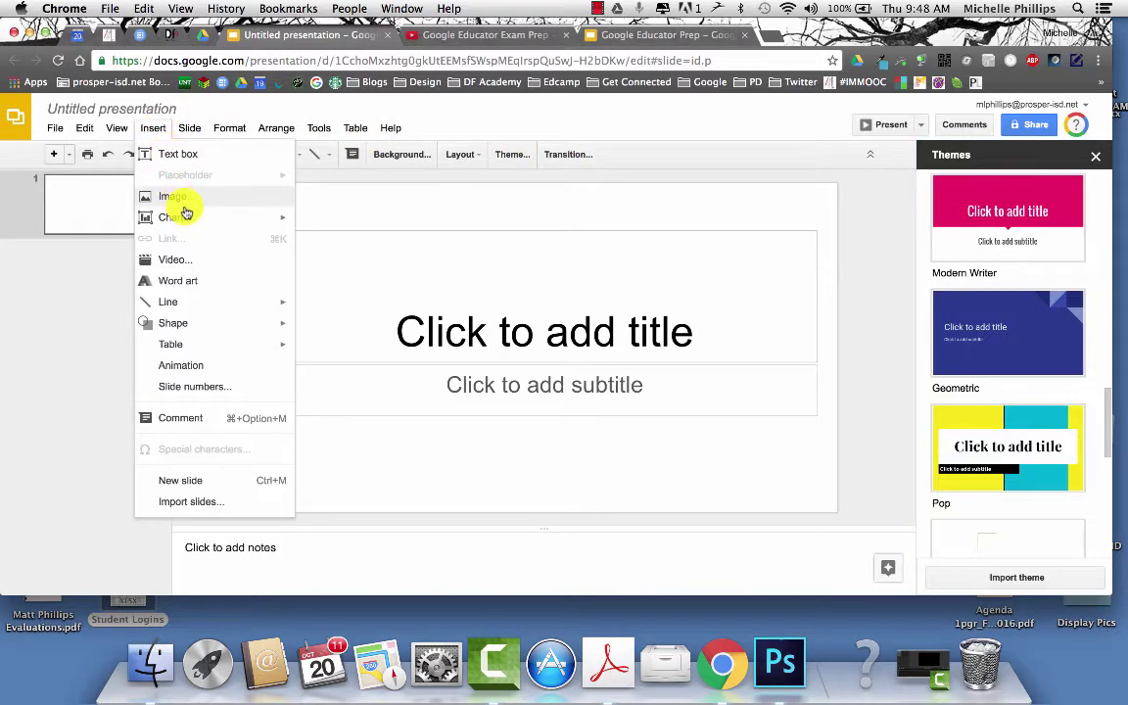
mouse_move(184, 220)
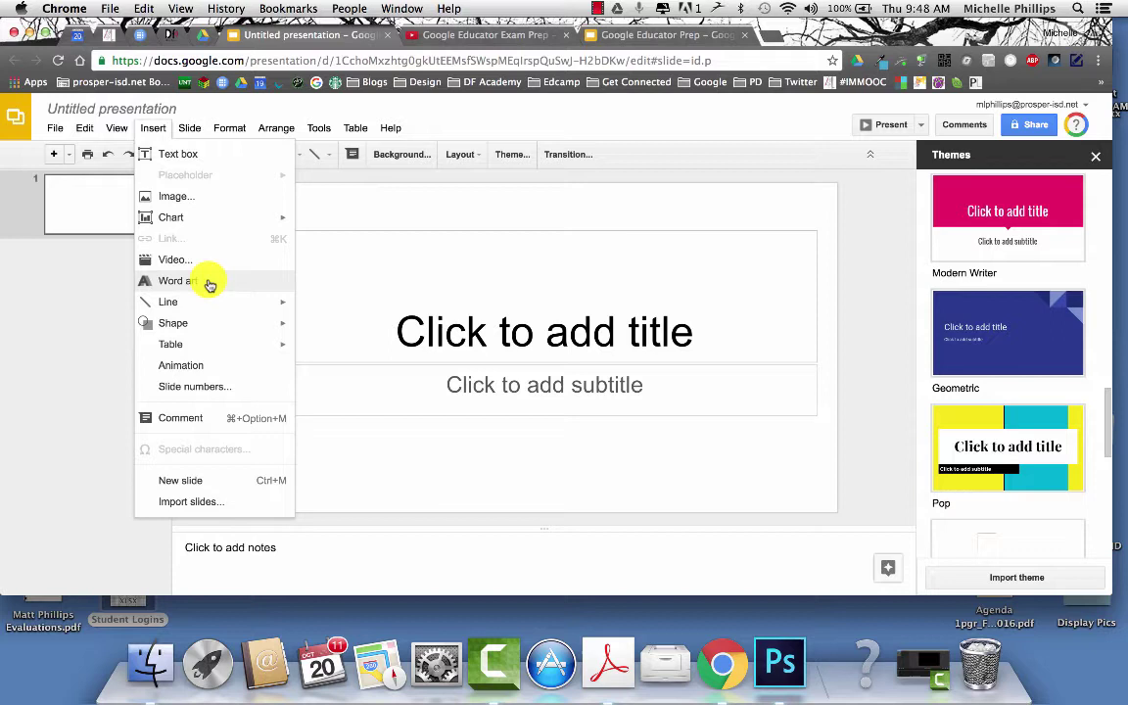
mouse_move(205, 303)
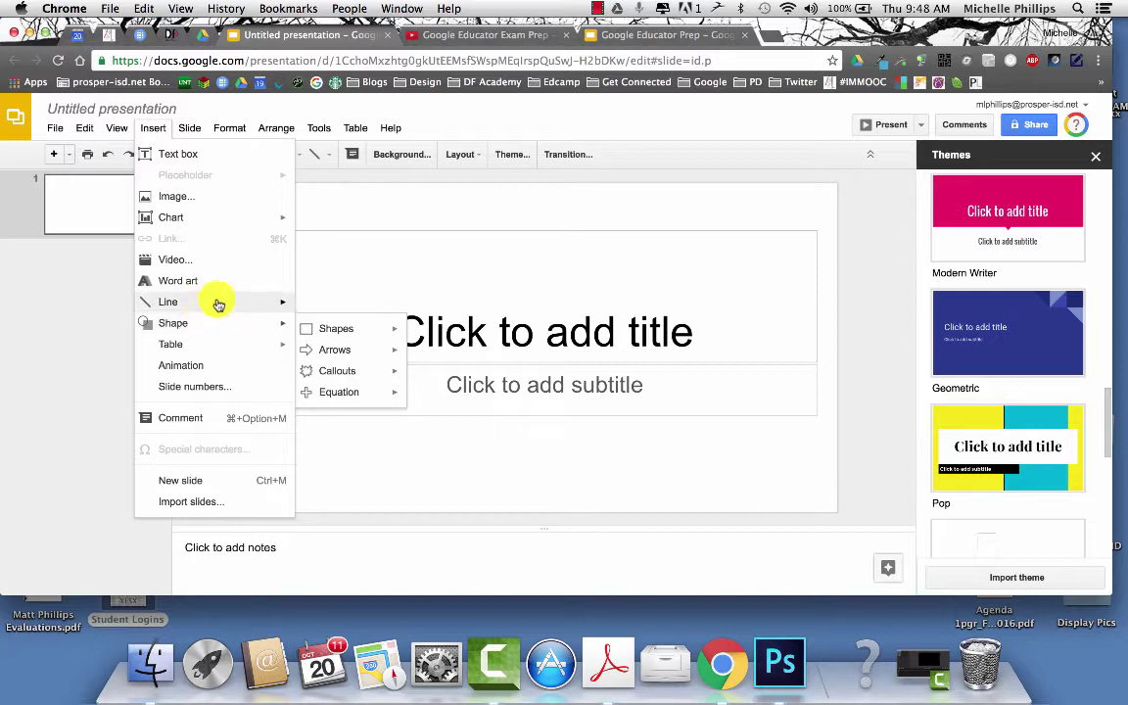
left_click(180, 157)
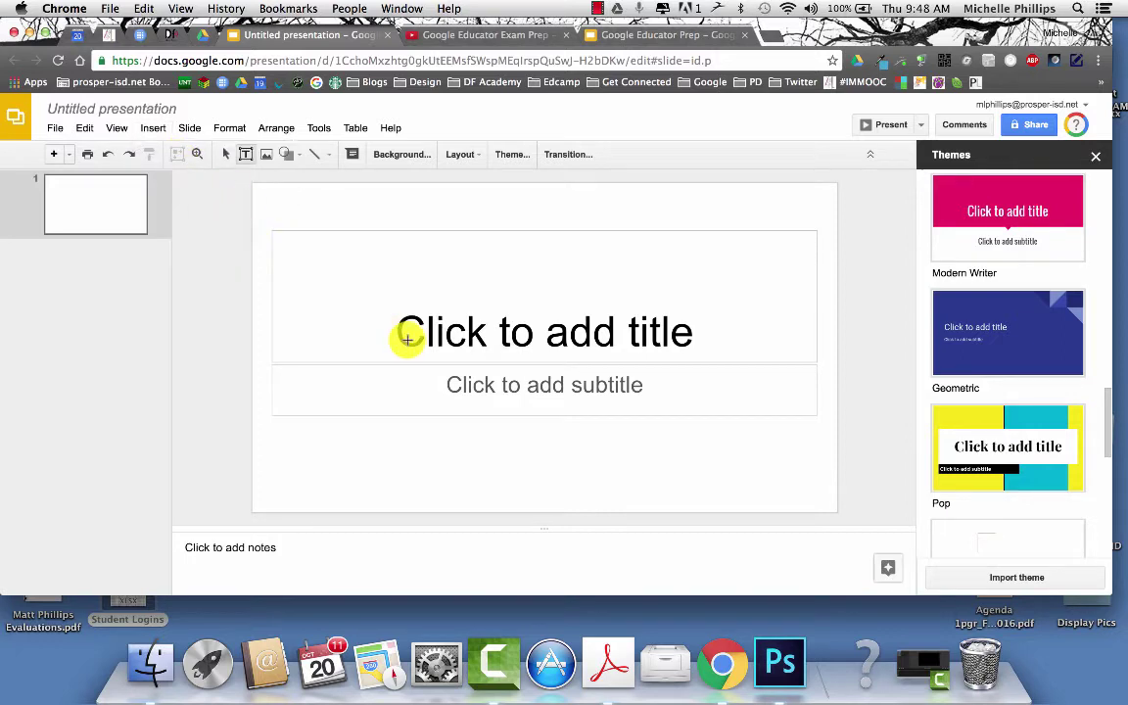
mouse_move(331, 214)
left_mouse_down()
mouse_move(652, 272)
mouse_move(710, 317)
mouse_move(773, 441)
left_mouse_up()
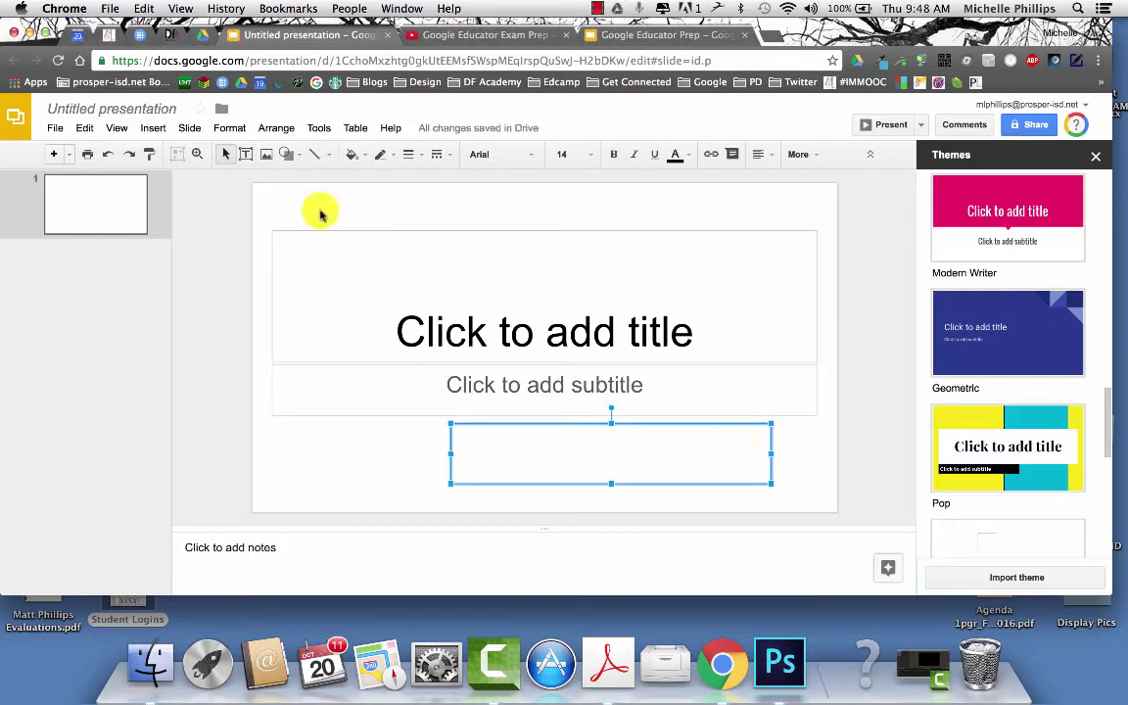
- Draw a square frame shape on the slide and place it over the end of the title and subtitle placeholders
left_click(291, 156)
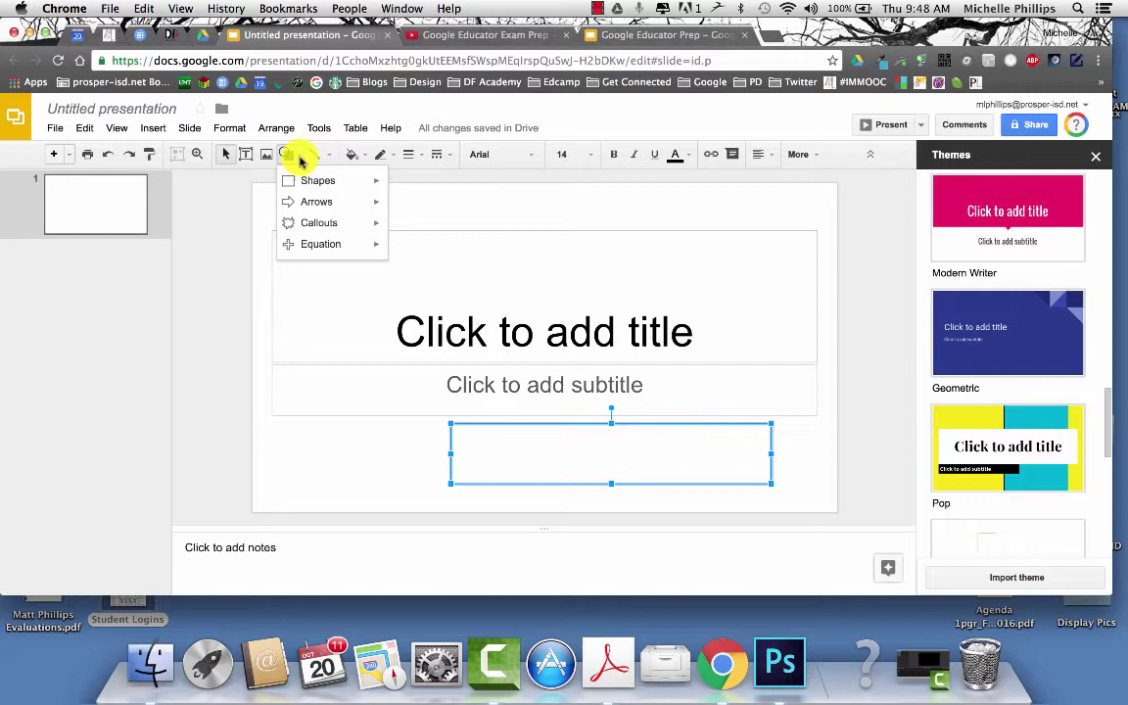
mouse_move(311, 186)
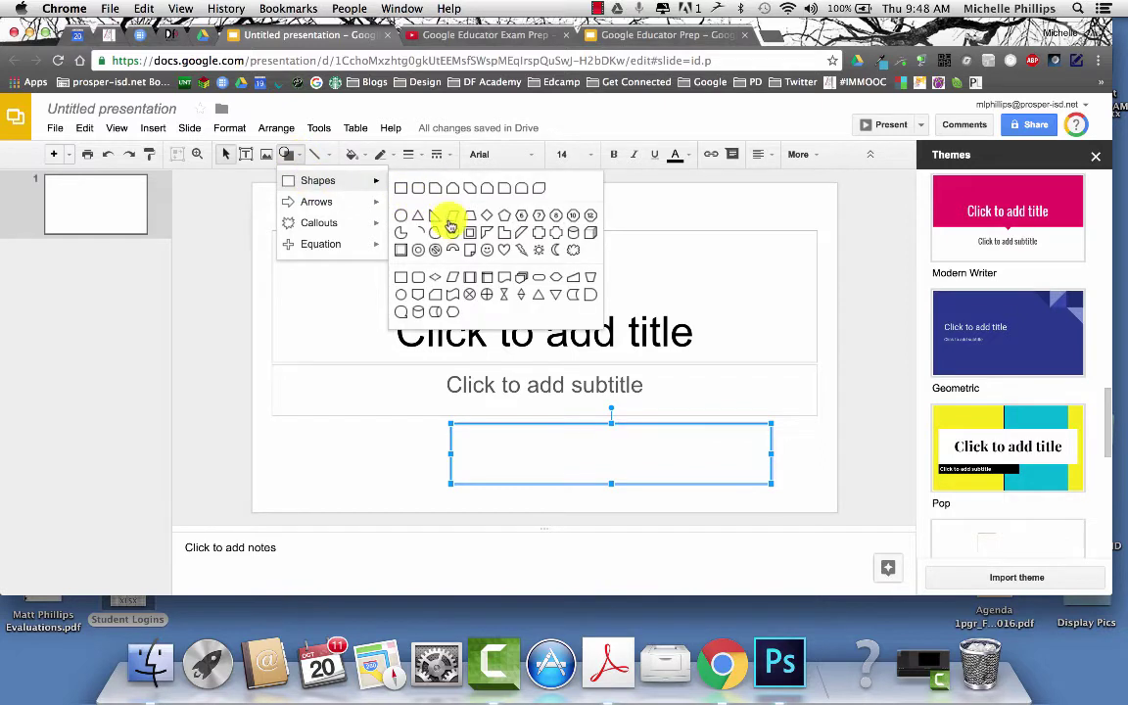
left_click(424, 225)
left_click_drag(359, 214, 489, 345)
left_click_drag(712, 340, 726, 341)
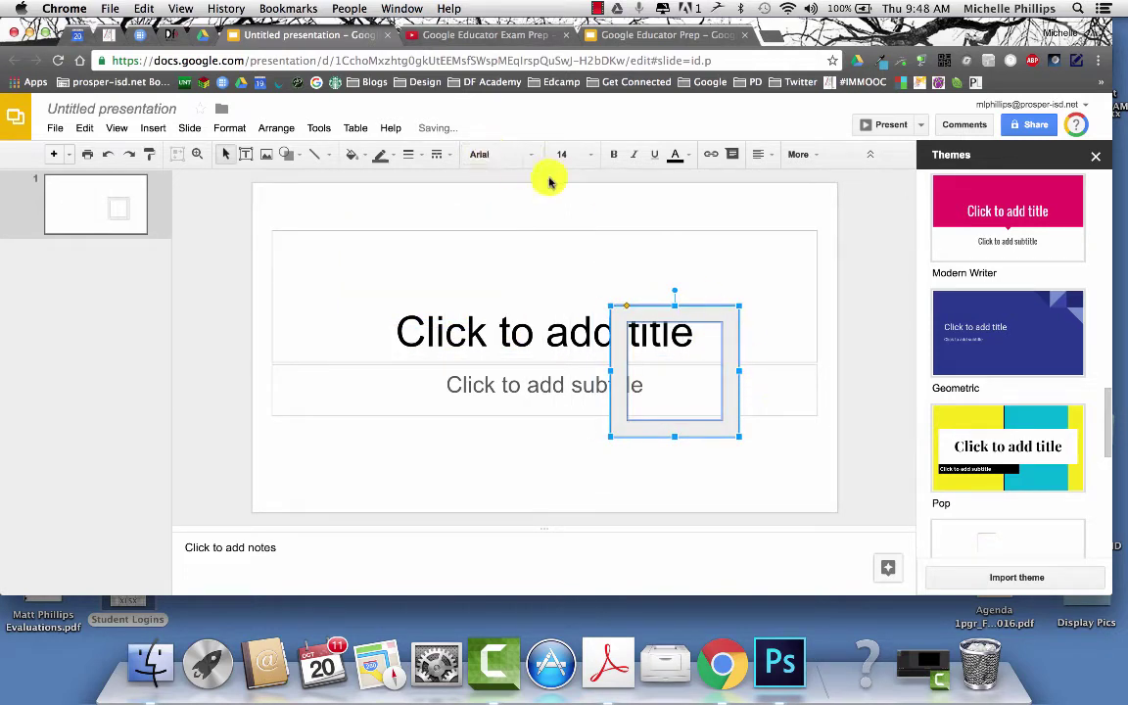
- Give the frame shape an orange fill and a thicker blue outline
left_click(358, 155)
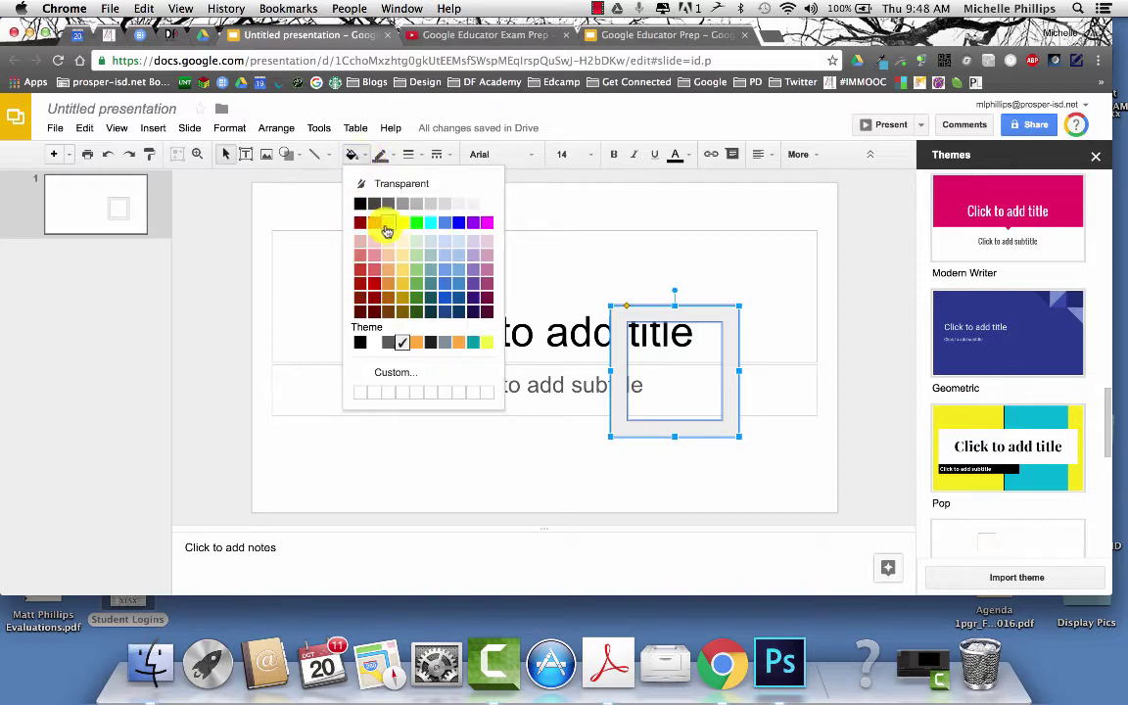
left_click(382, 224)
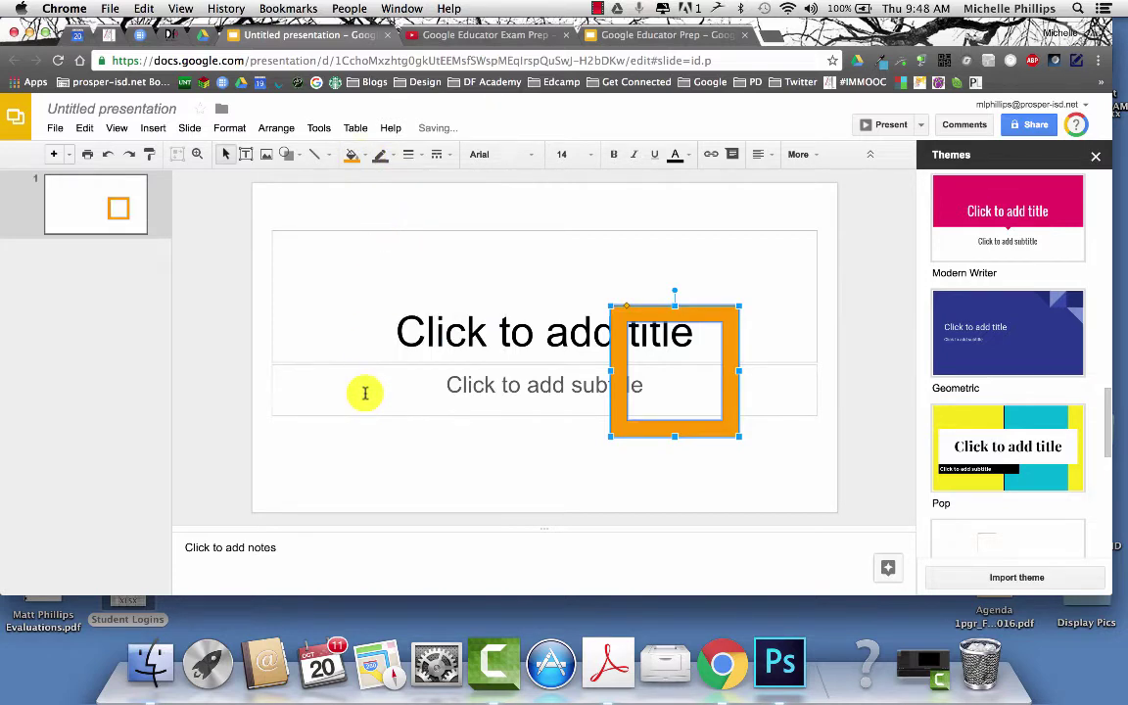
left_click(380, 157)
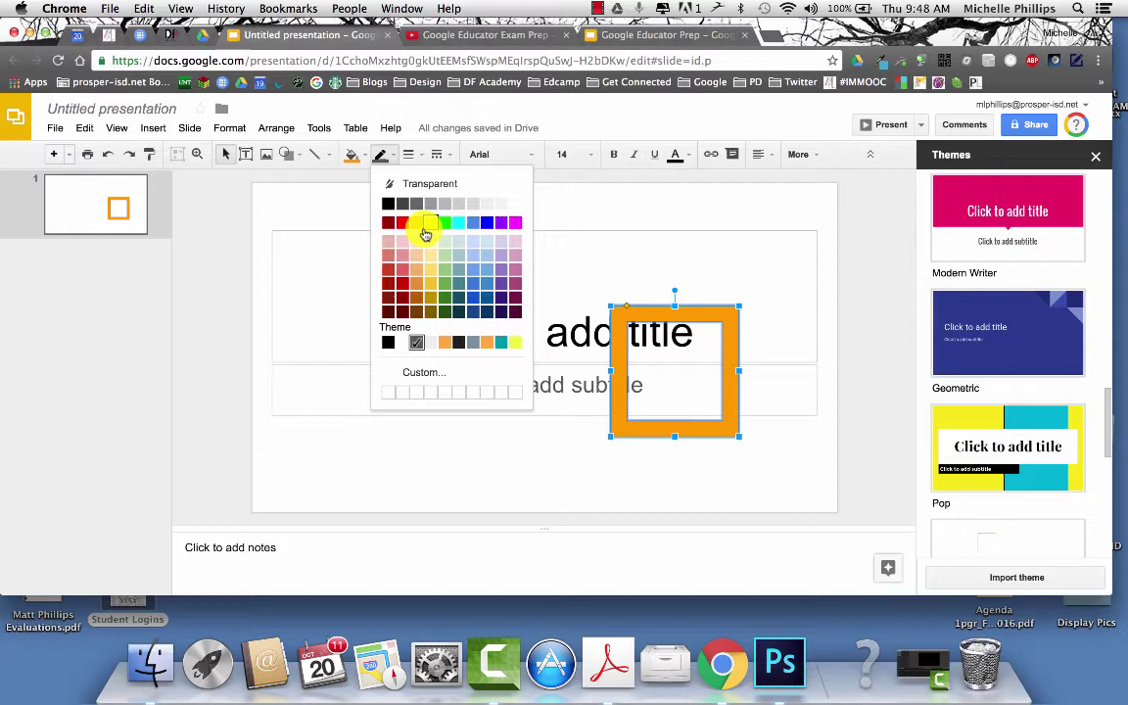
left_click(487, 224)
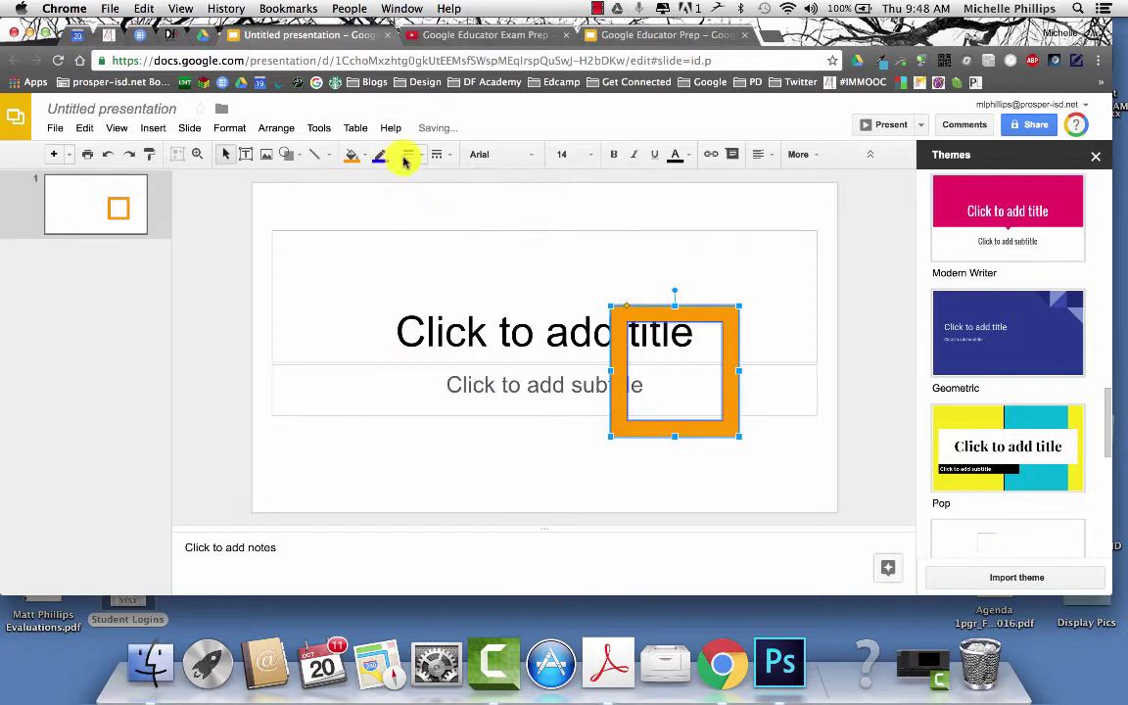
left_click(406, 160)
left_click(430, 223)
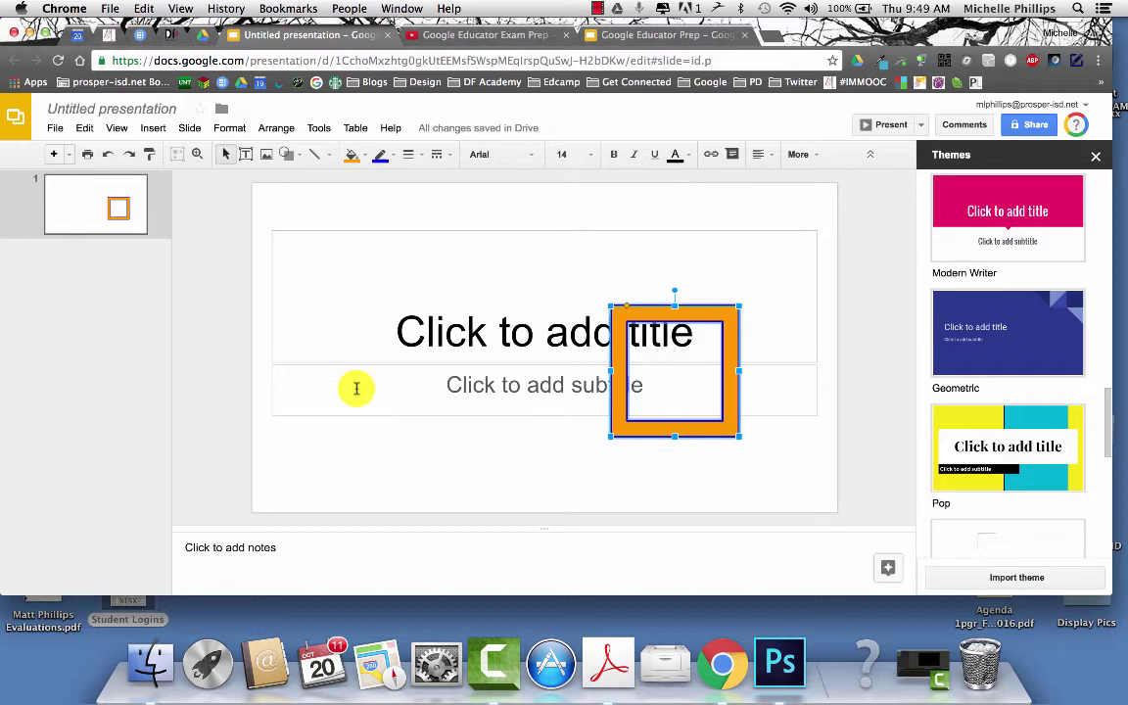
- Draw a short arrow sloping down to the right in the upper left of the title placeholder
left_click(328, 158)
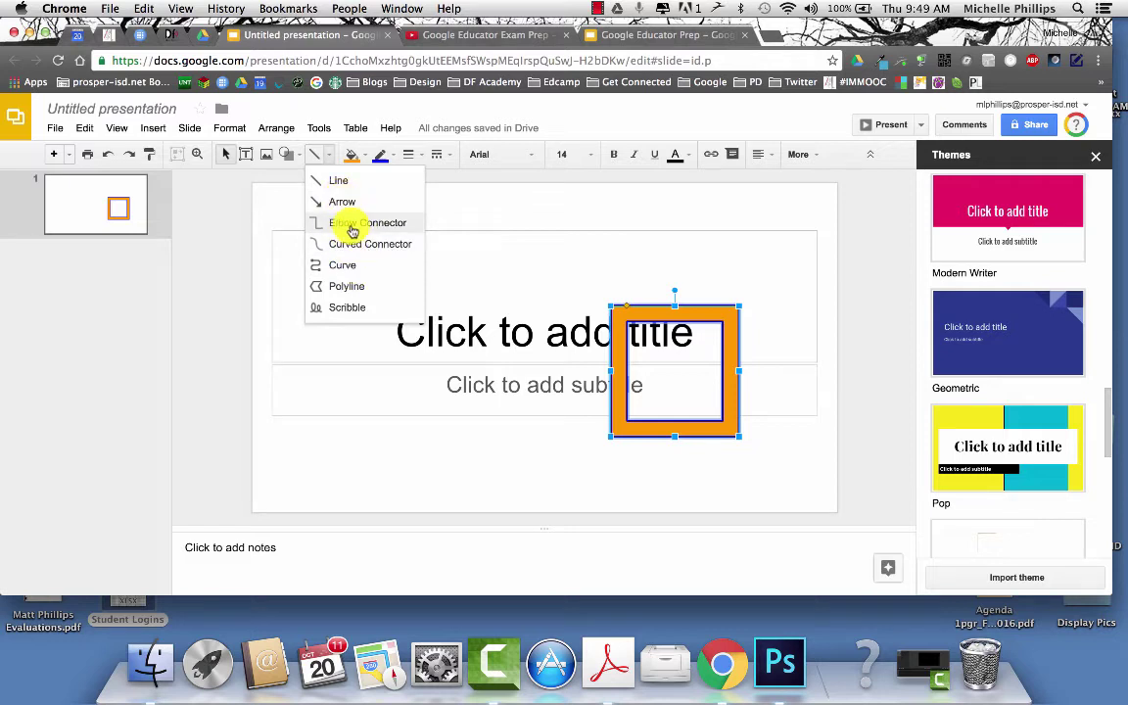
left_click(341, 201)
left_click_drag(319, 230, 423, 272)
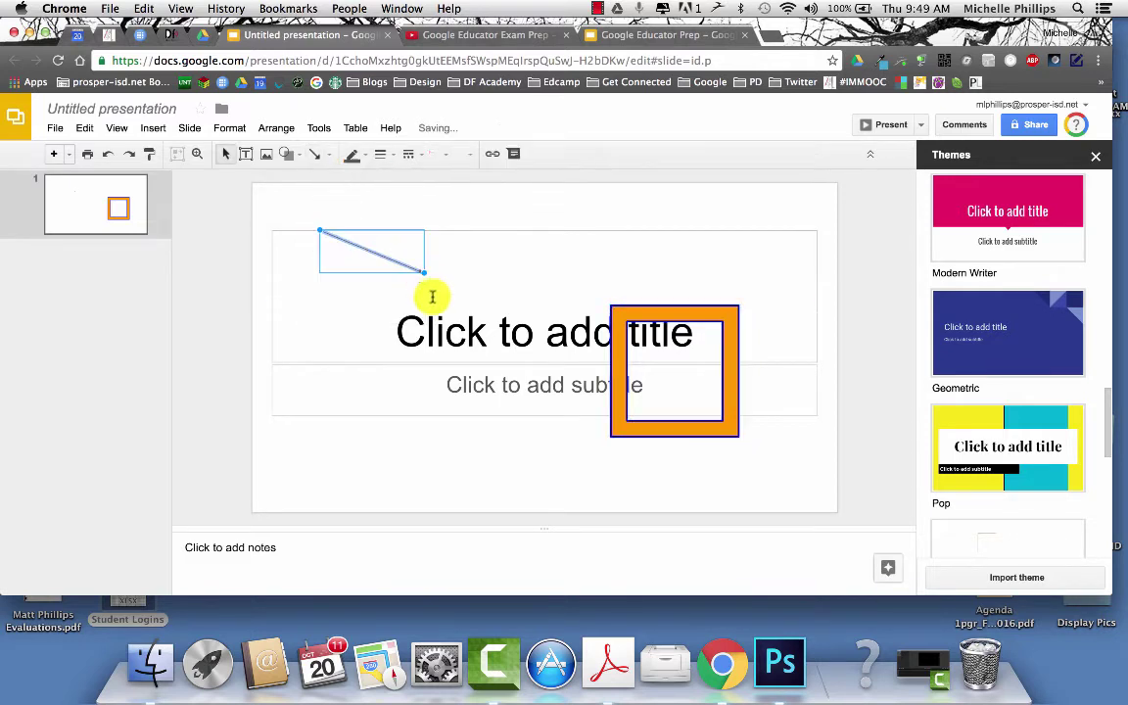
- Make the arrow's line thicker and color it blue
left_click(378, 155)
left_click(397, 221)
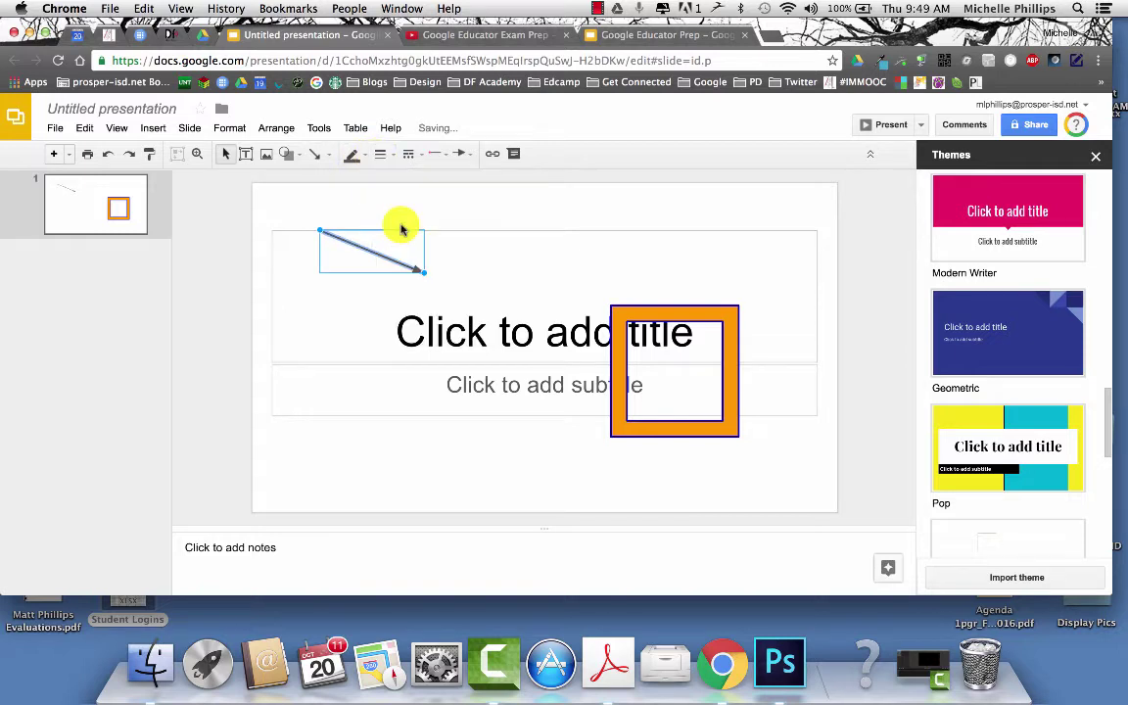
left_click(353, 154)
left_click(460, 220)
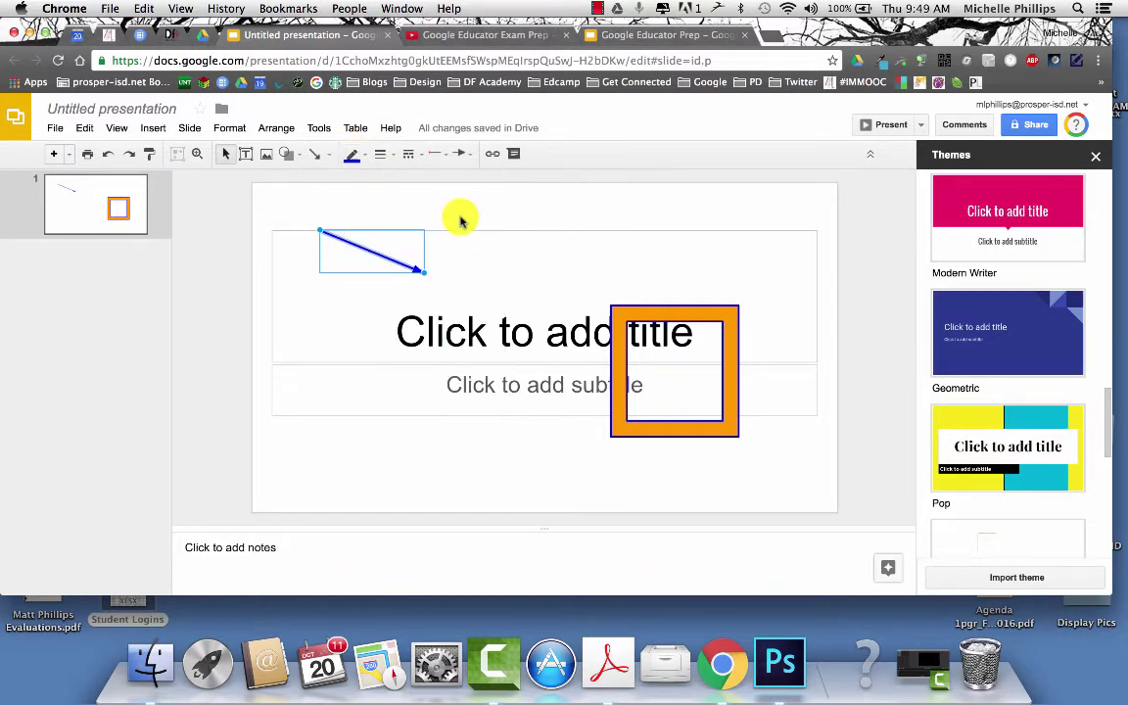
left_click(446, 194)
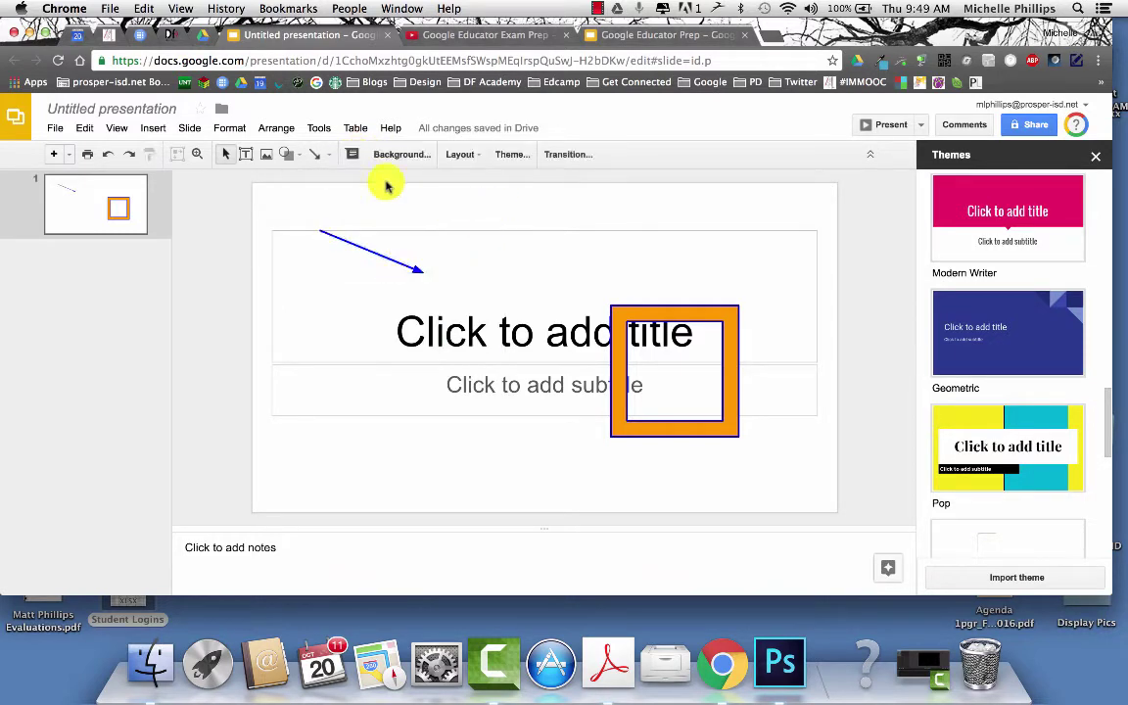
- Insert word art reading "Google Slides" on the title slide
left_click(161, 128)
left_click(190, 284)
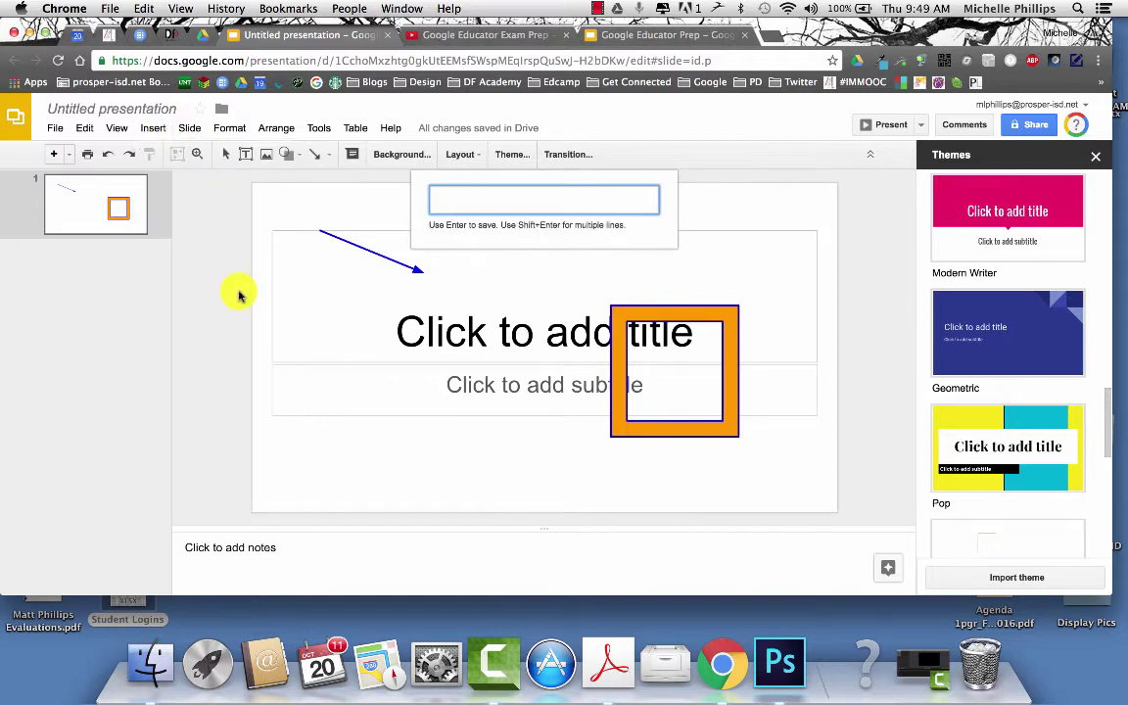
type("Google Slides")
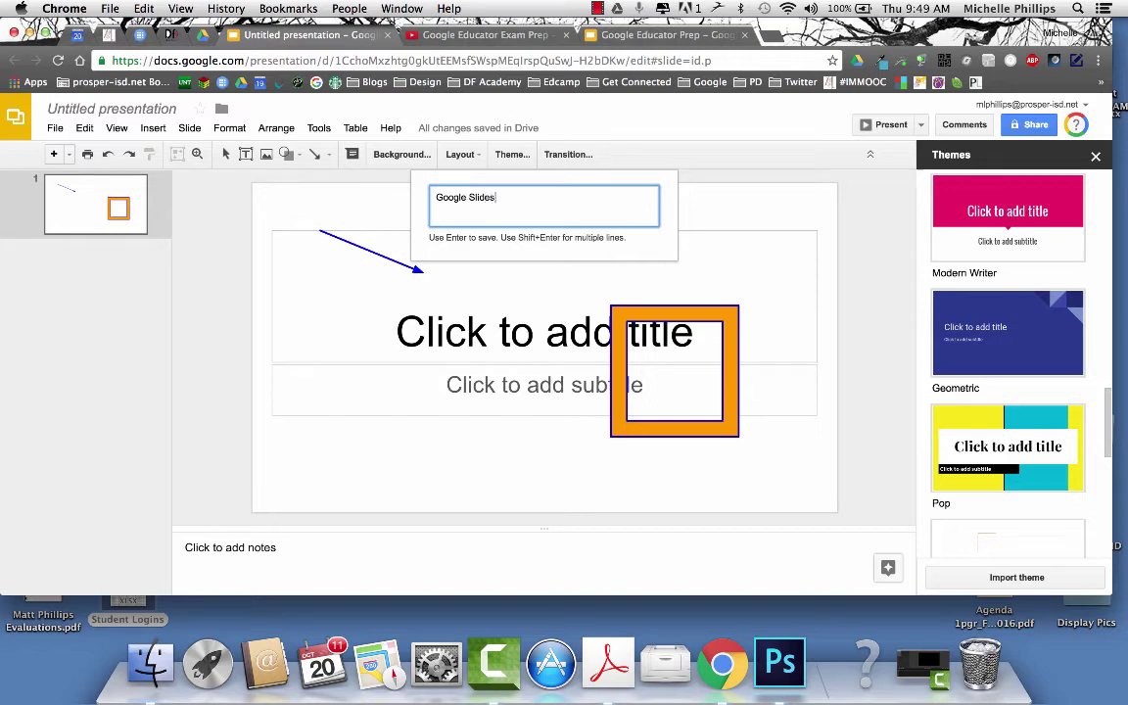
key("Return")
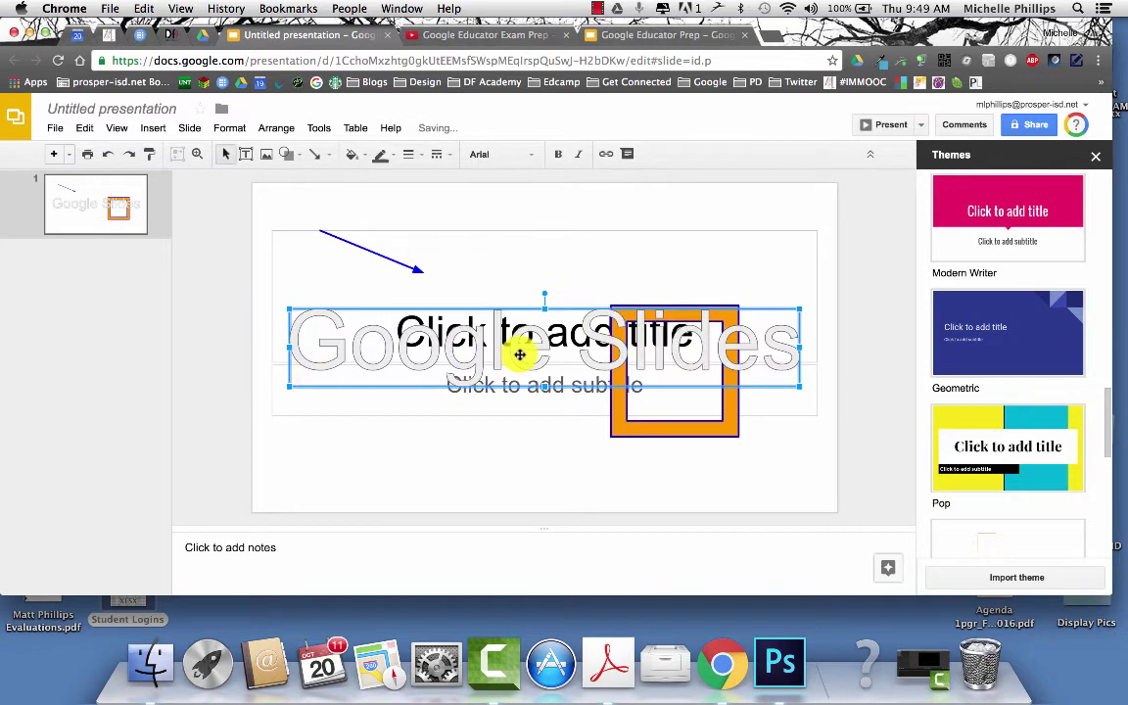
- Move the "Google Slides" word art above the title text, shrink it, and center it near the slide's upper edge
left_click_drag(521, 356, 525, 253)
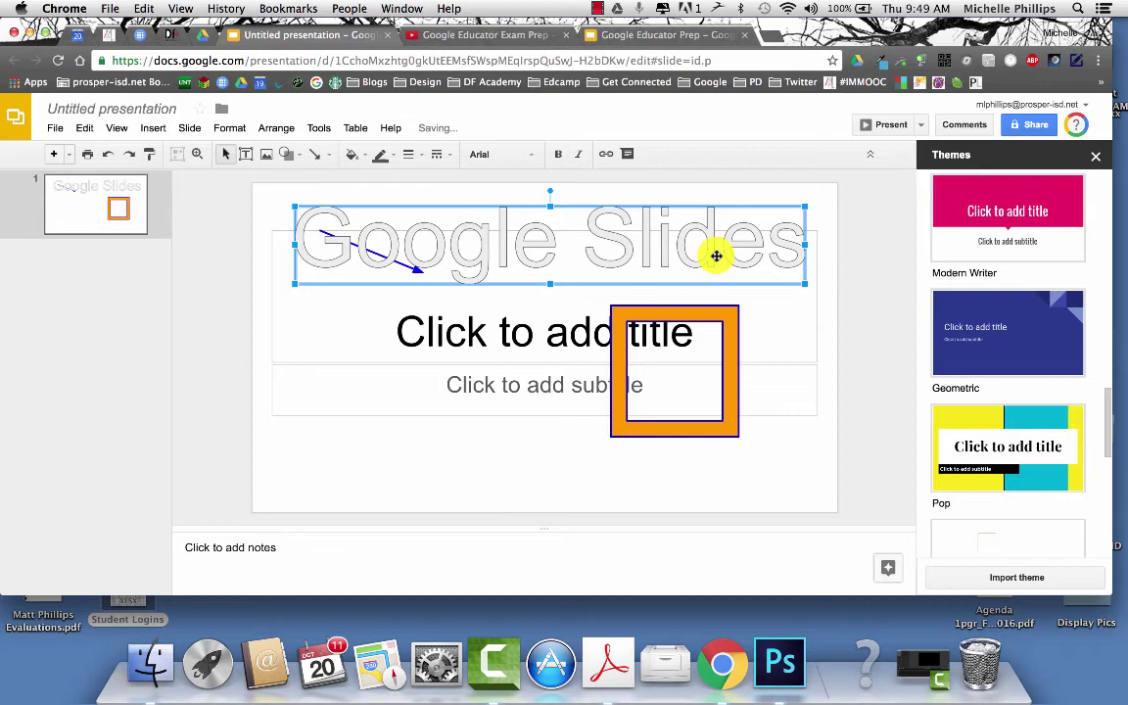
left_click_drag(750, 243, 602, 246)
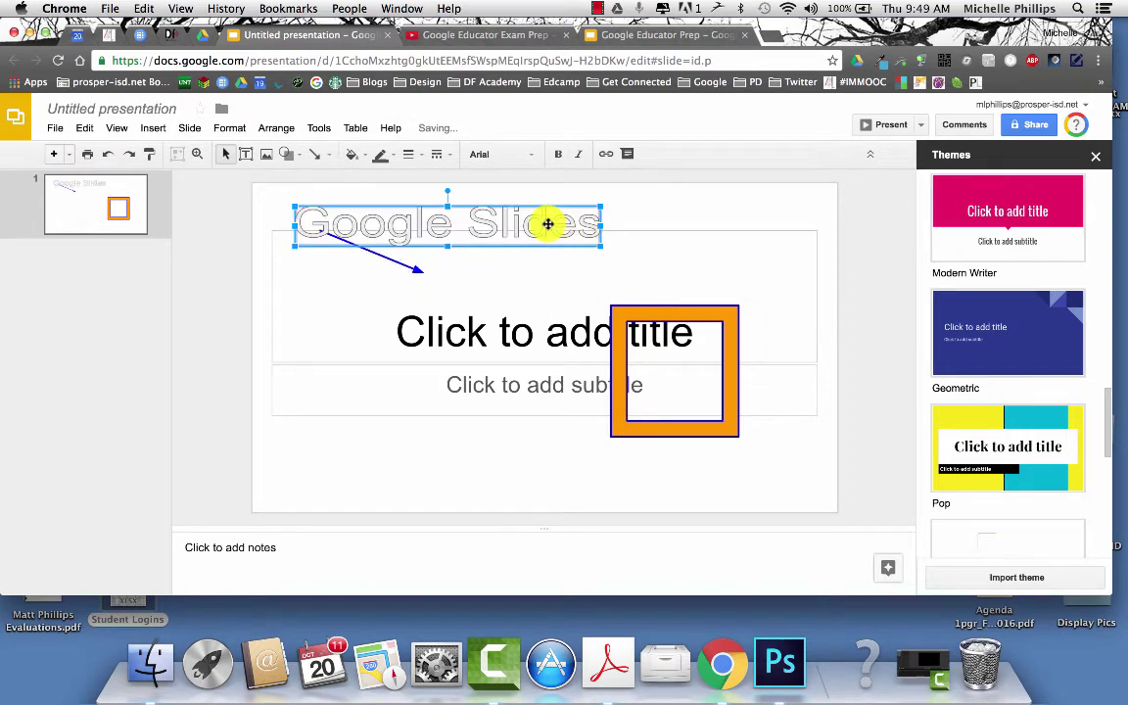
left_click_drag(447, 246, 529, 221)
- Format the "Google Slides" word art in the Luckiest Guy font with a cornflower blue fill and a yellow outline
left_click(522, 162)
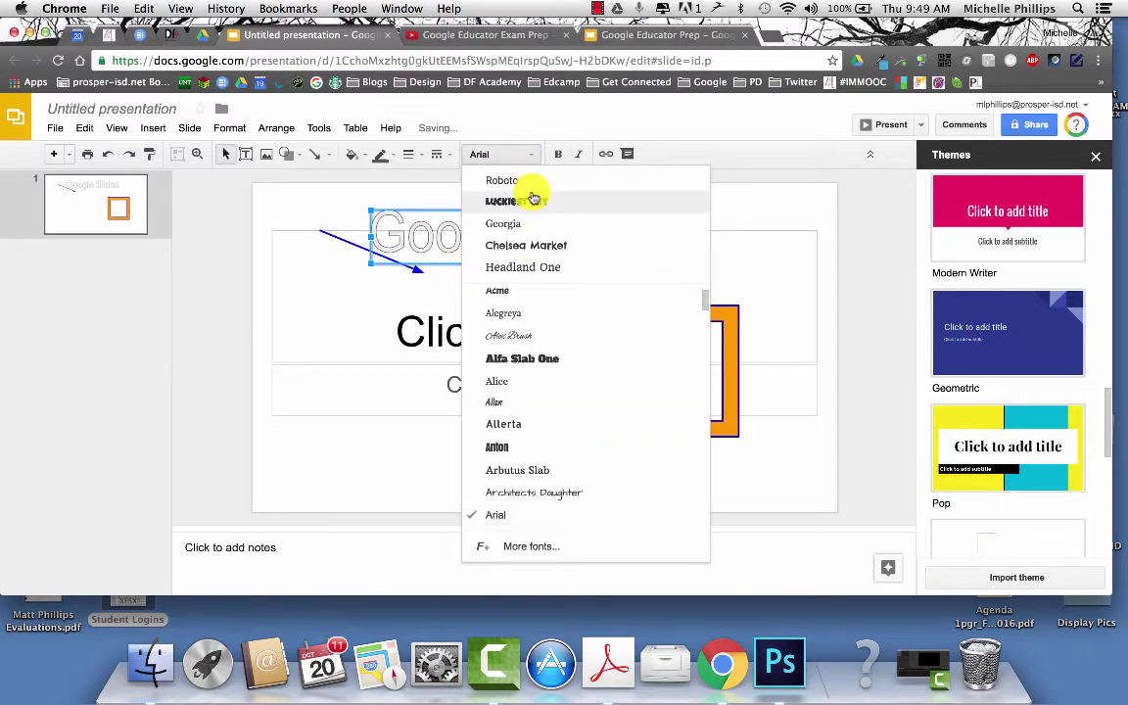
left_click(532, 189)
left_click(353, 155)
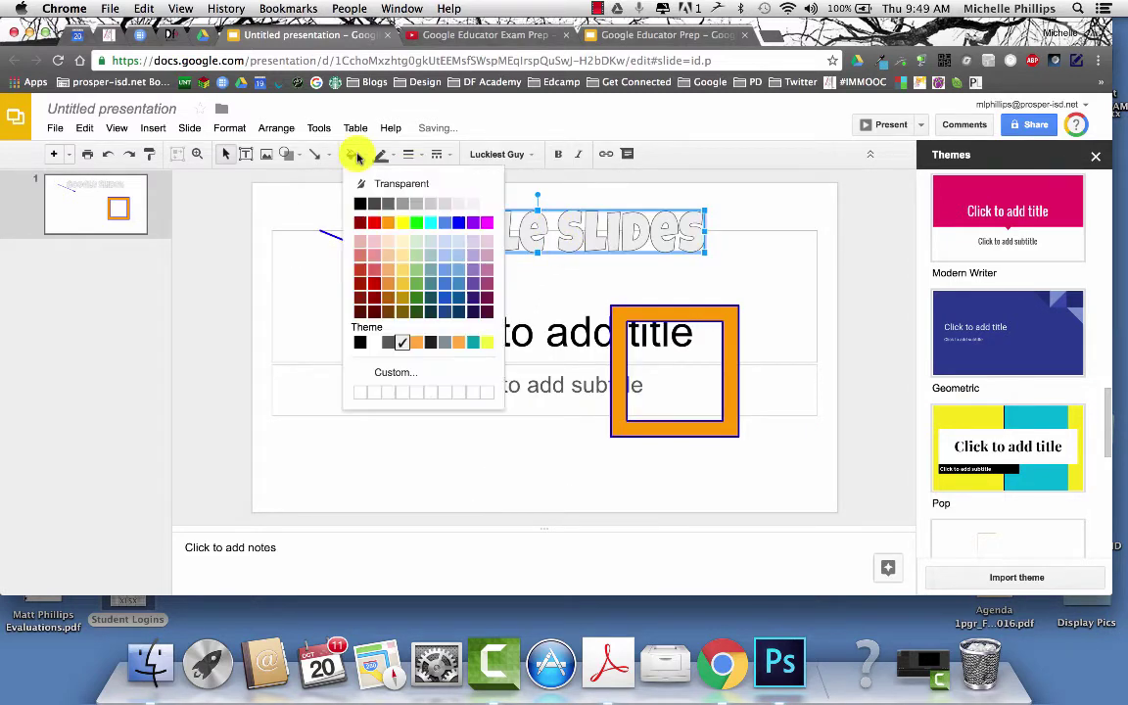
left_click(446, 226)
key("Escape")
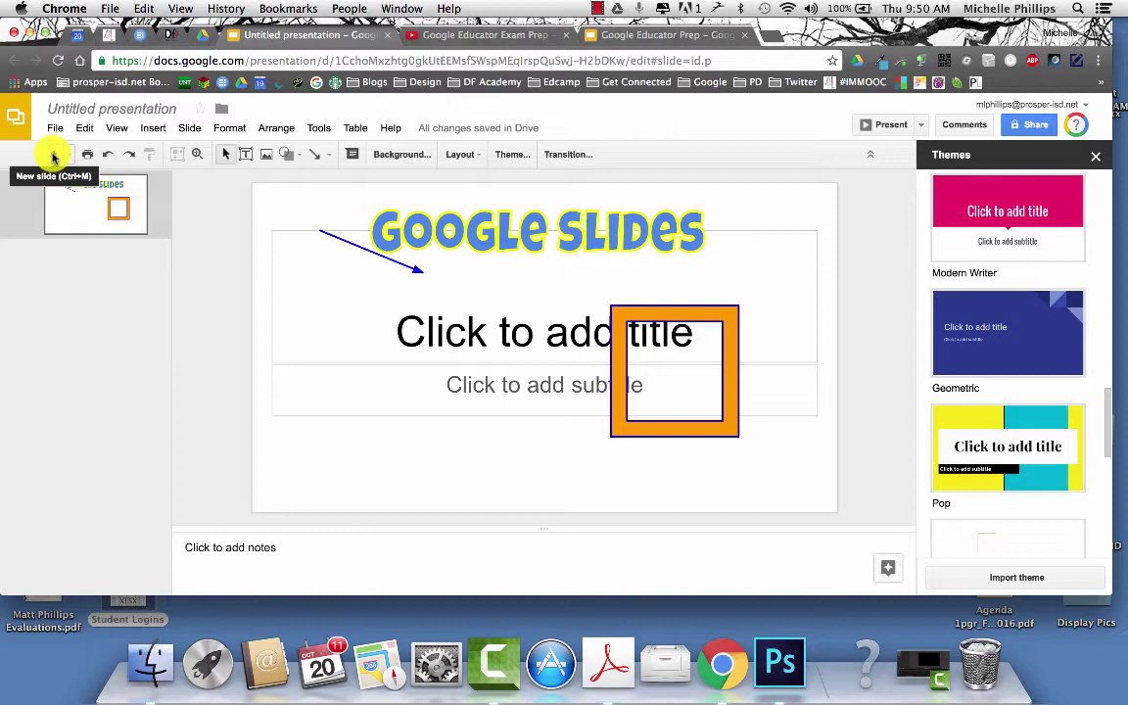
- Add a second slide with the Blank layout, and enter "Click here" as the title of the first slide
left_click(64, 155)
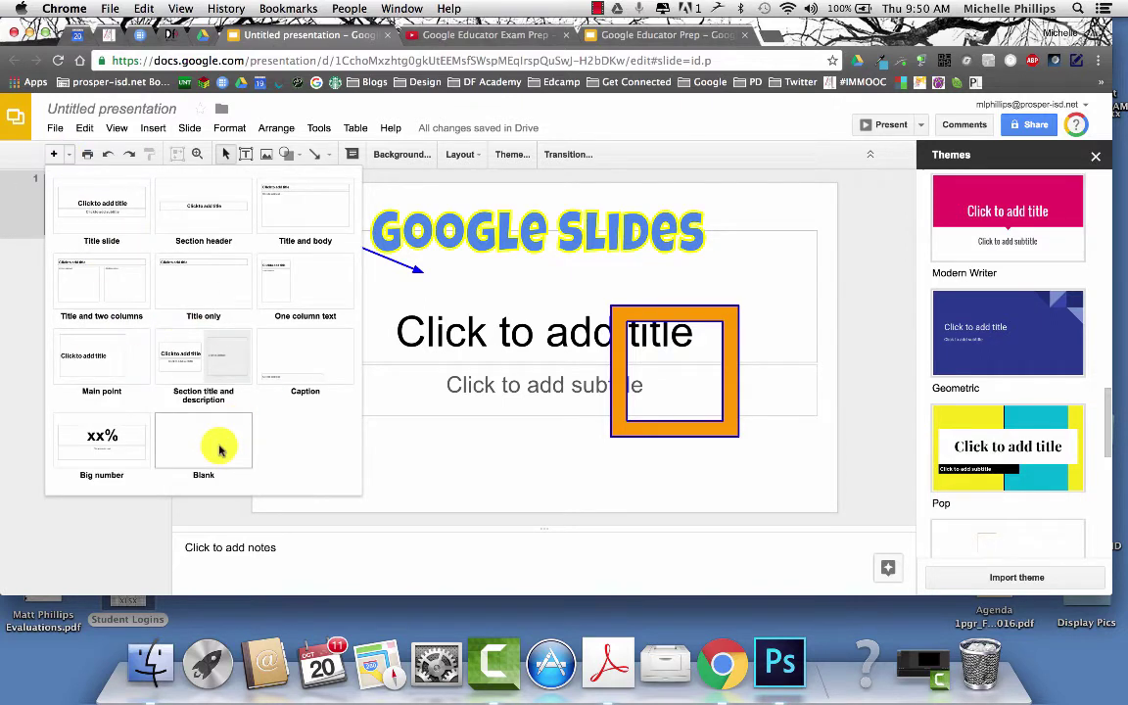
left_click(218, 447)
left_click(83, 203)
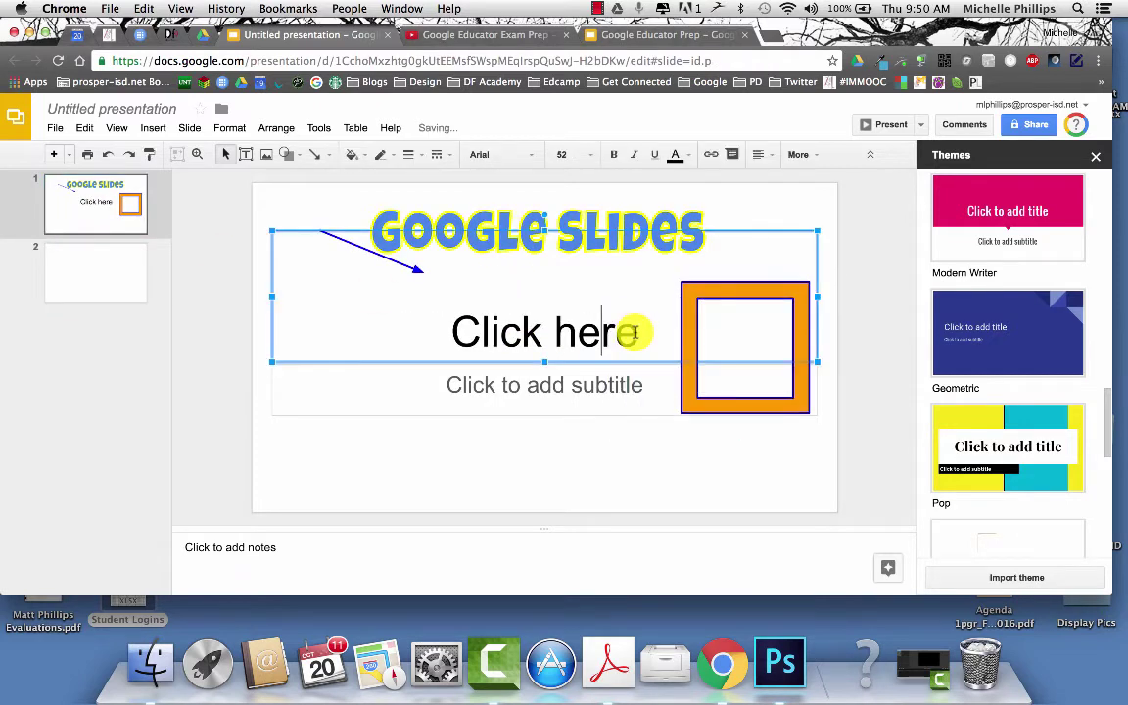
- Link the "Click here" title text to Slide 2 of this presentation, and start the slideshow to test the link
left_click_drag(635, 331, 461, 329)
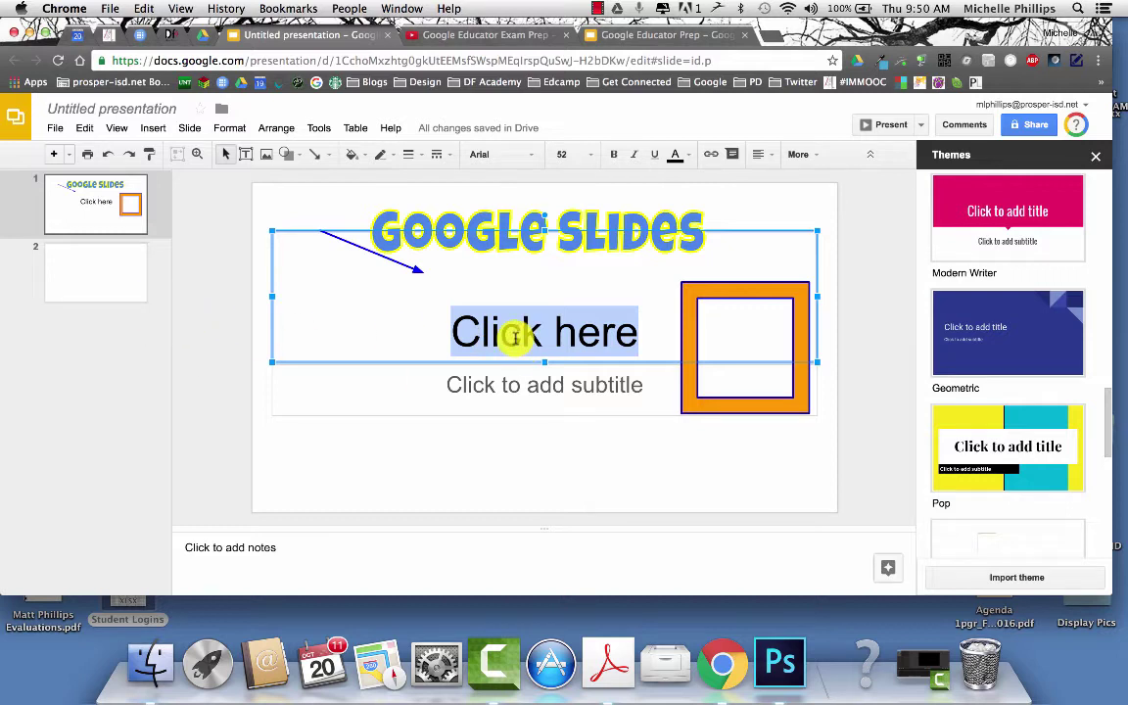
left_click(152, 128)
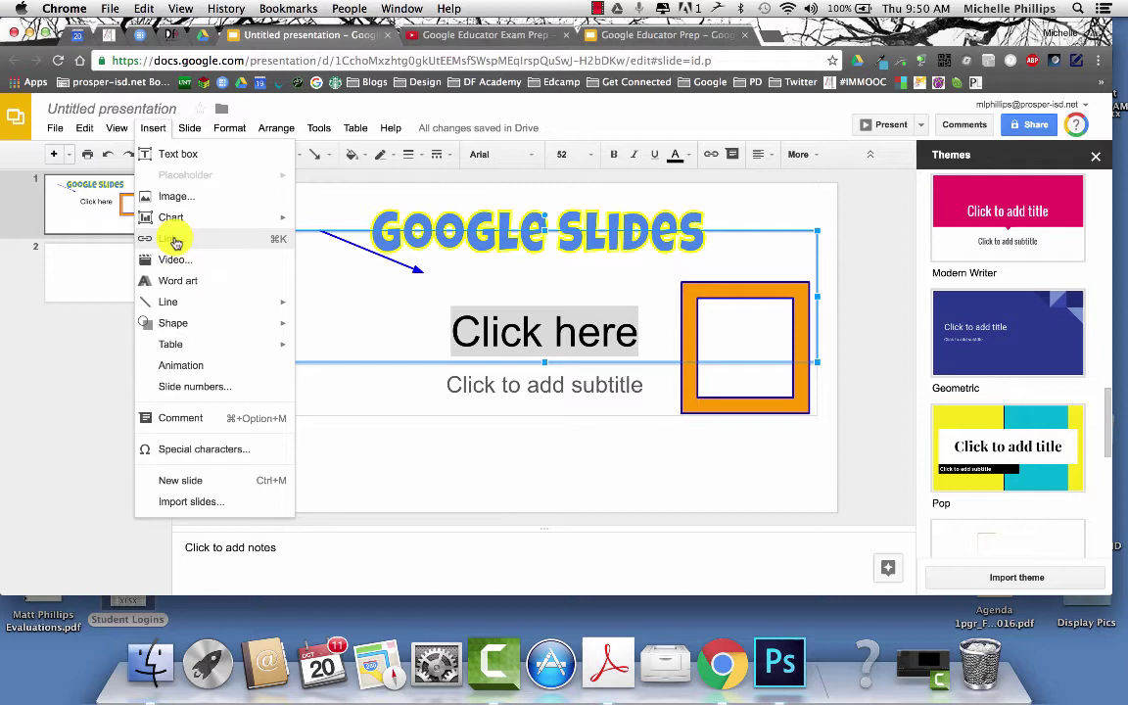
left_click(145, 238)
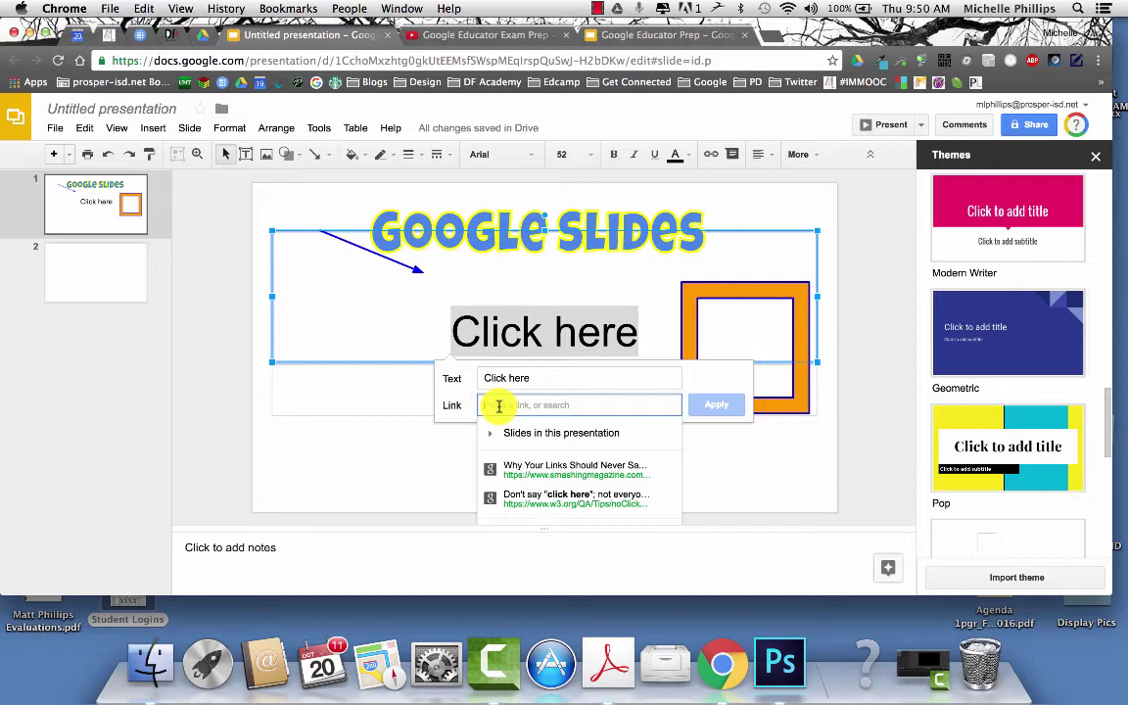
left_click(534, 433)
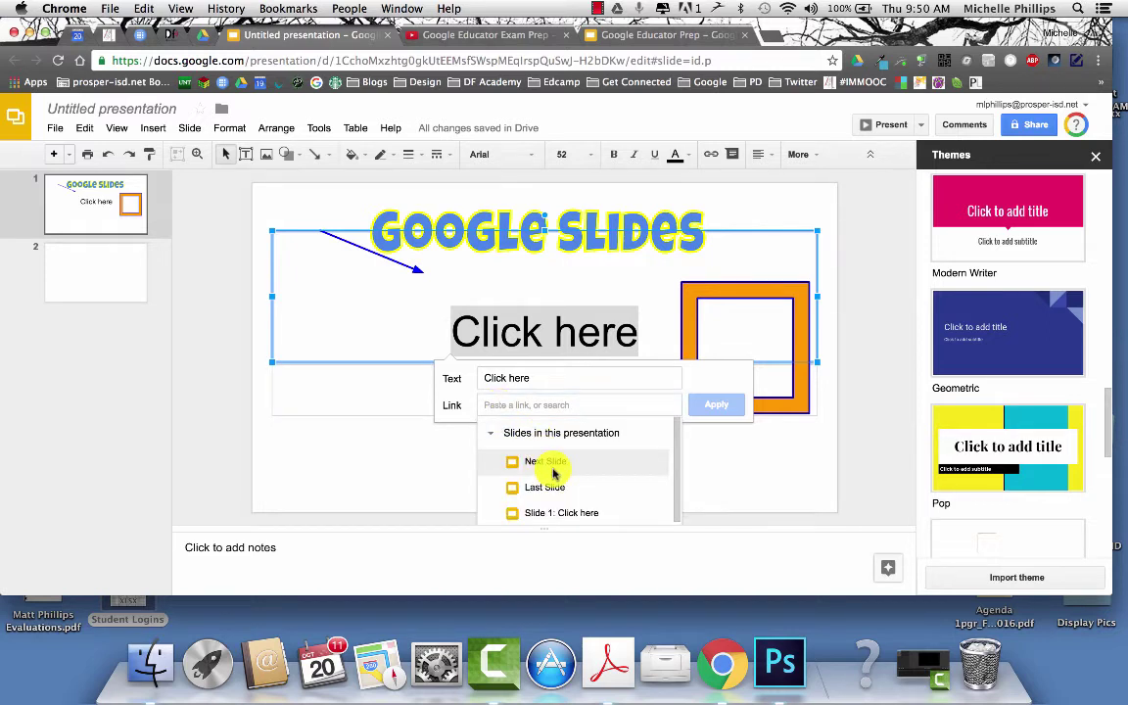
scroll(564, 499, "down", 2)
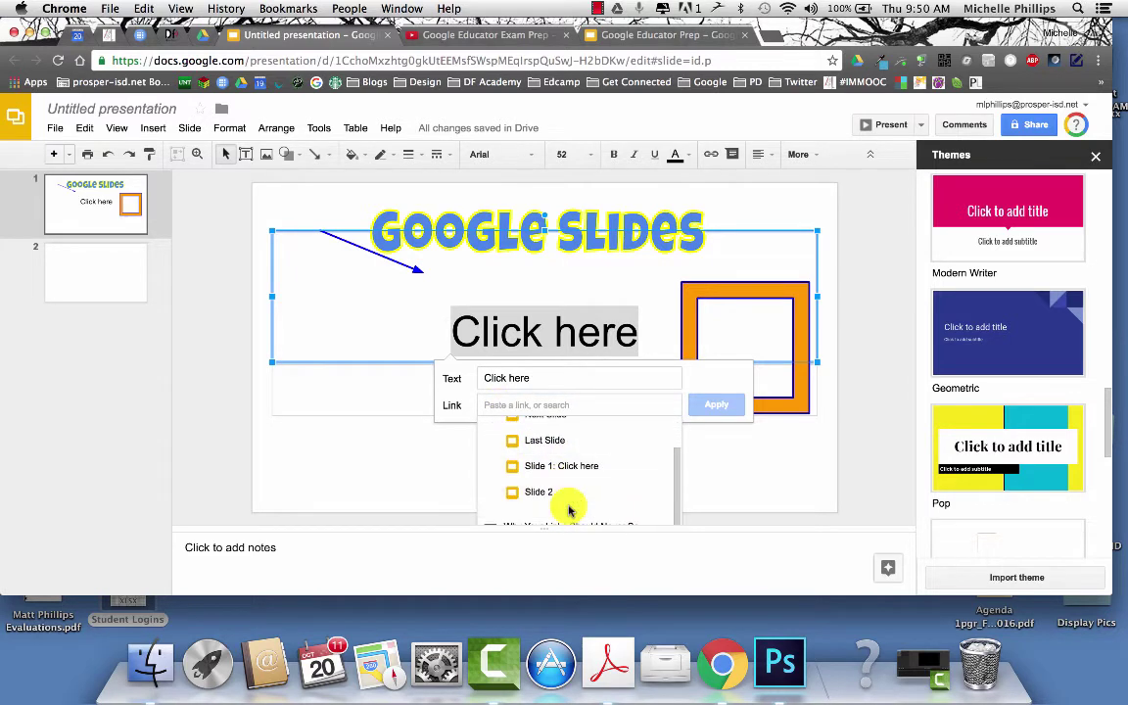
left_click(550, 493)
left_click(713, 406)
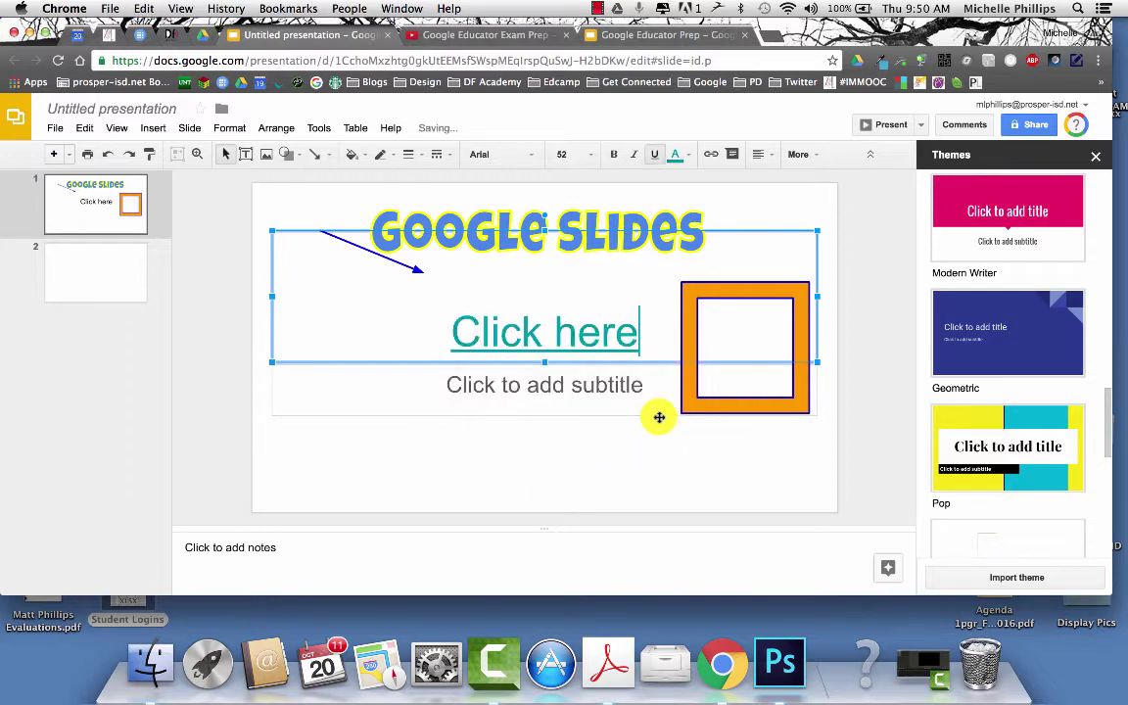
left_click(875, 124)
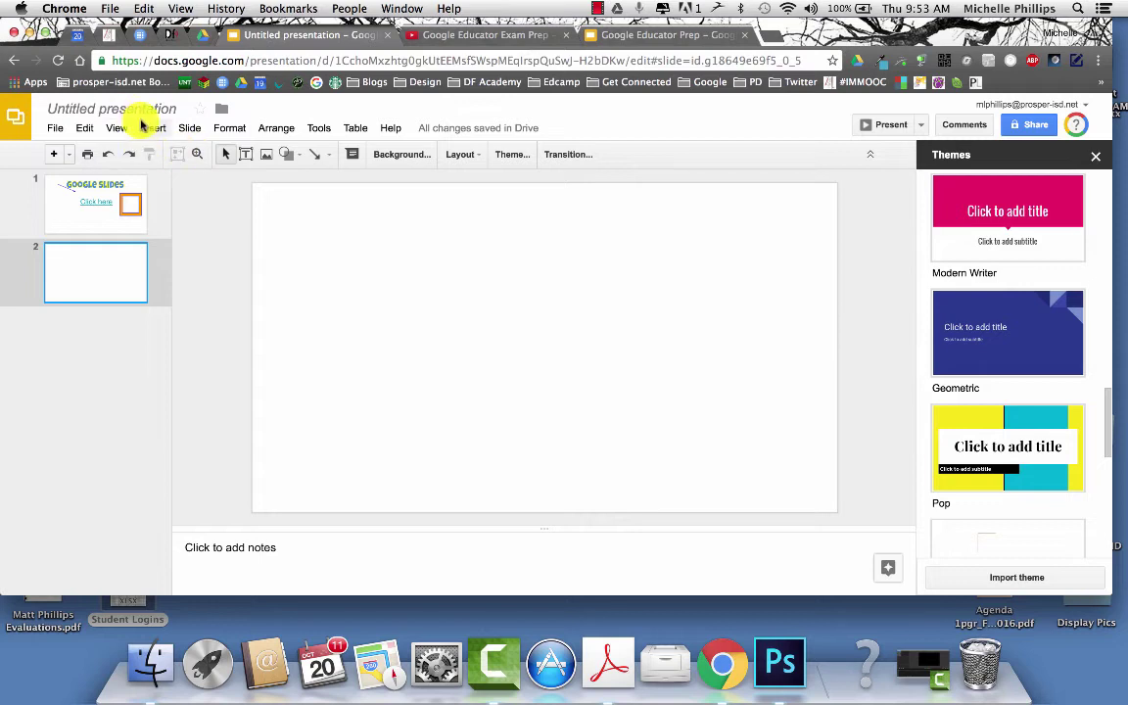
left_click(153, 128)
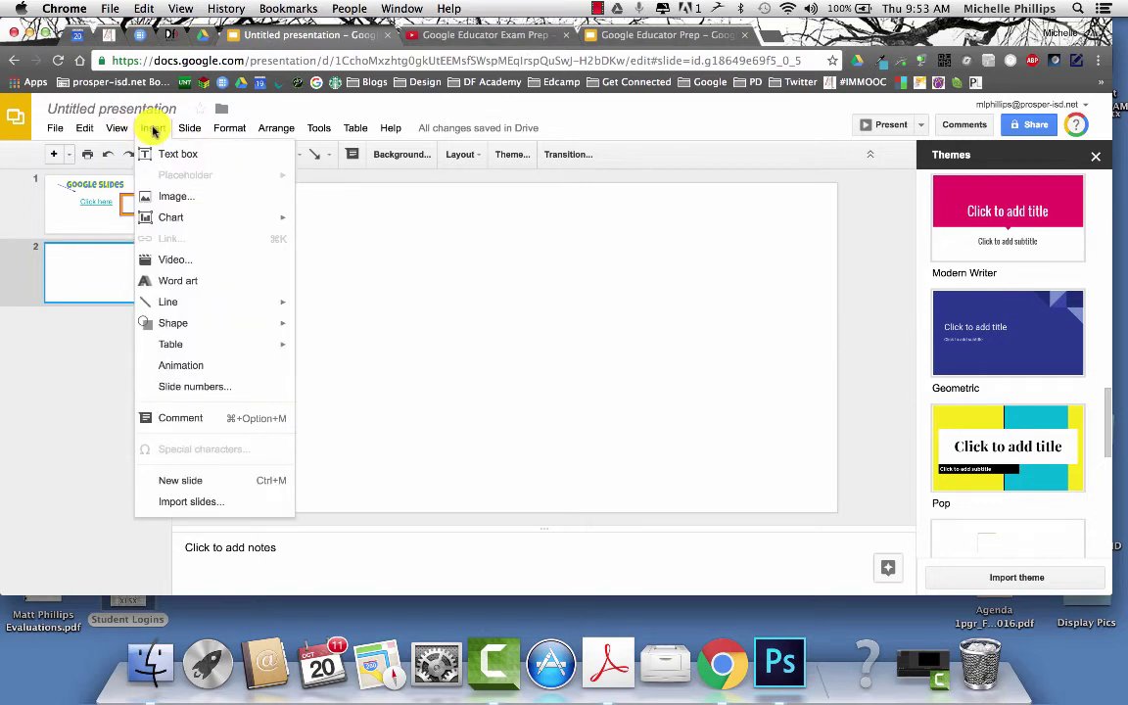
left_click(181, 260)
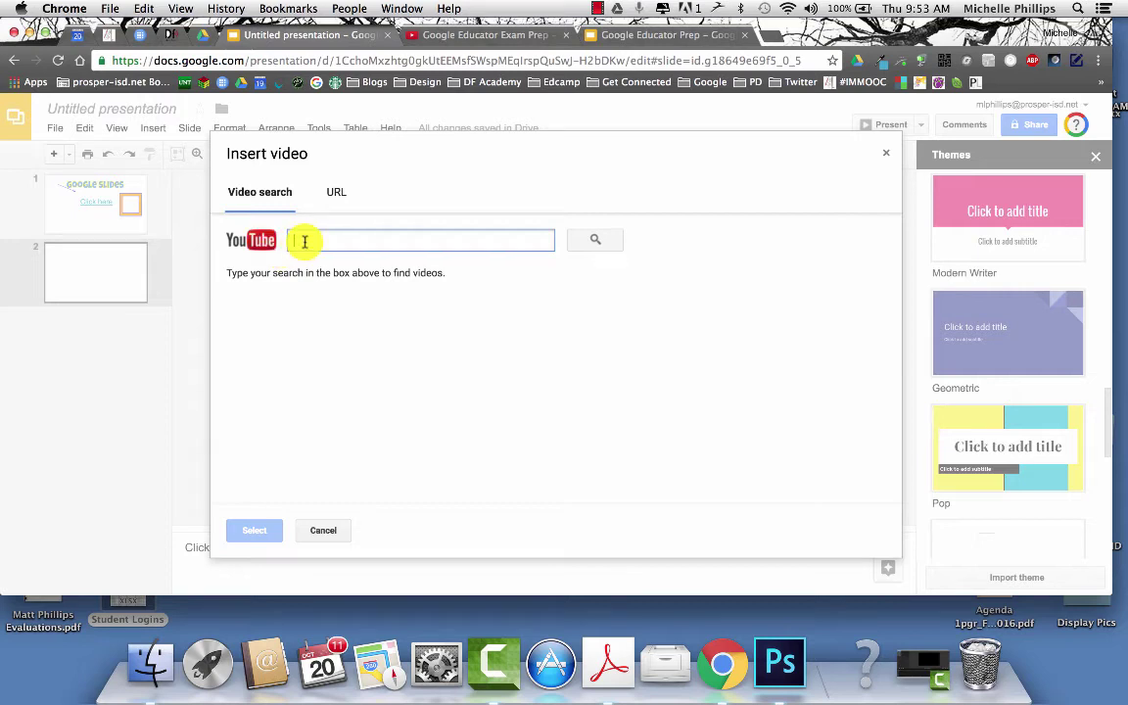
left_click(342, 193)
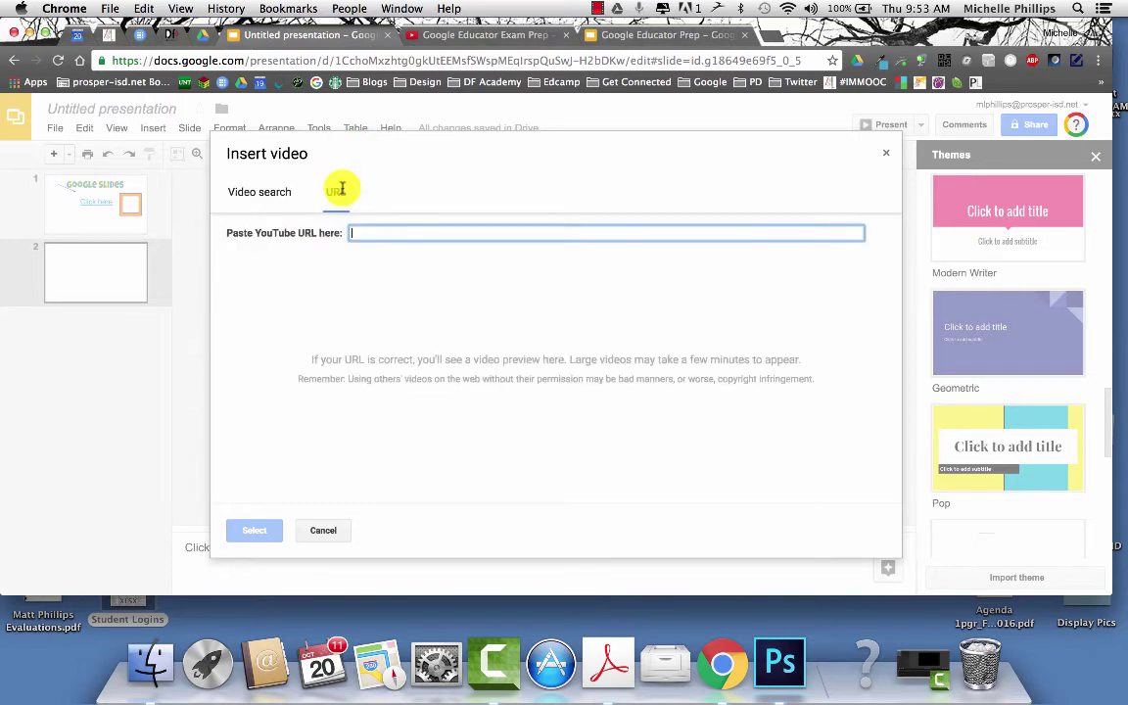
left_click(277, 189)
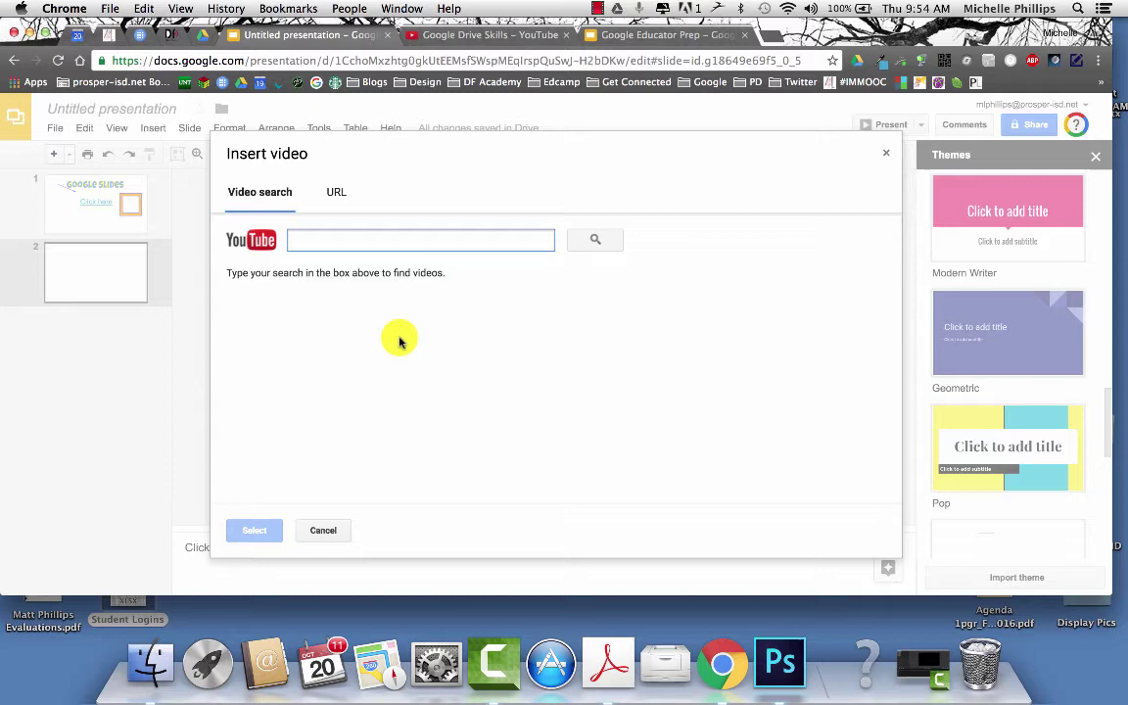
left_click(341, 200)
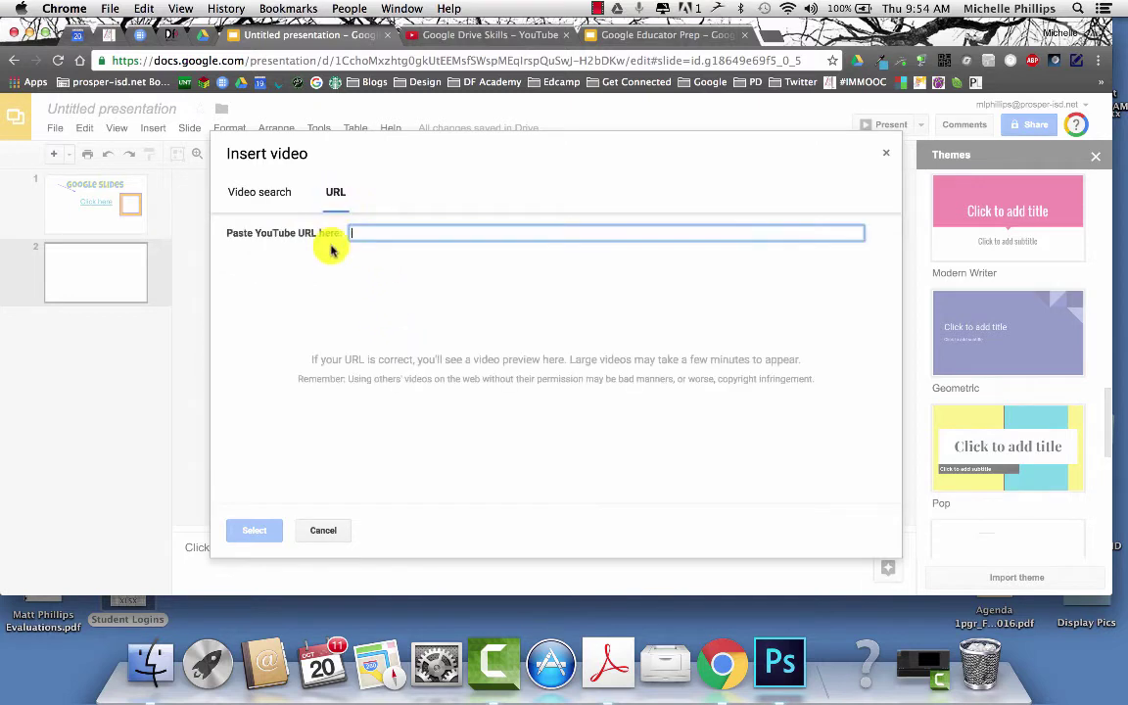
type("https://youtu.be/fS_9G-UkJNI?list=PLsn5wrK-hNPDNE2Io-IZIYhYsucMM9TAG")
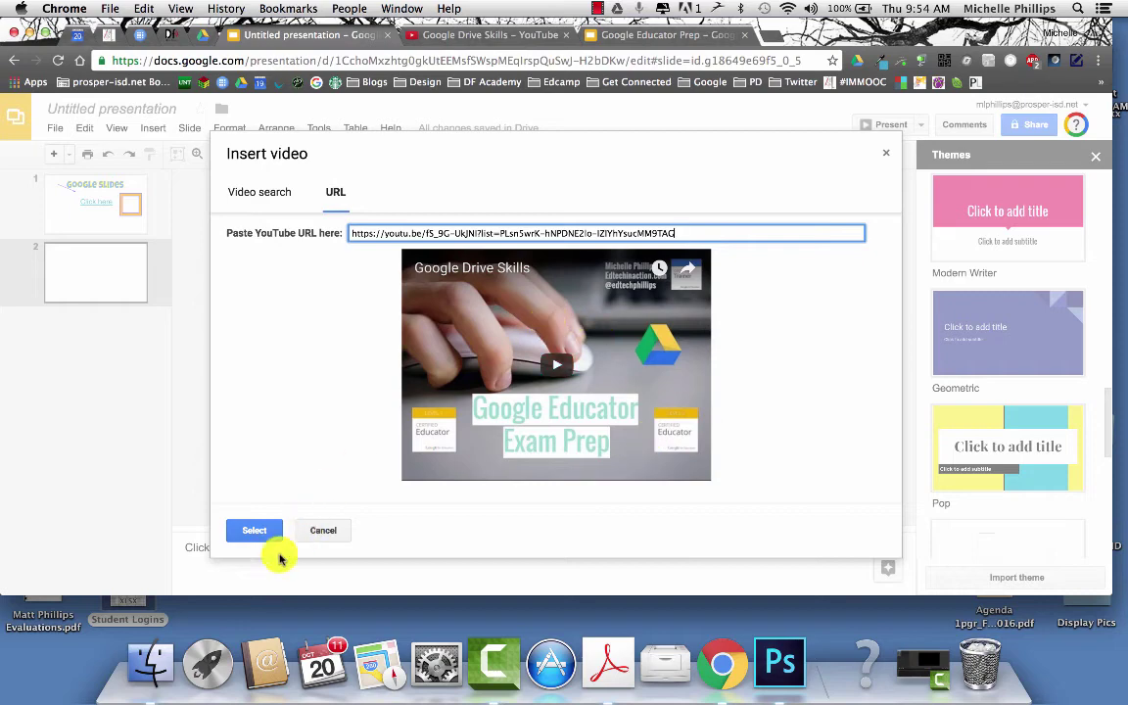
left_click(247, 530)
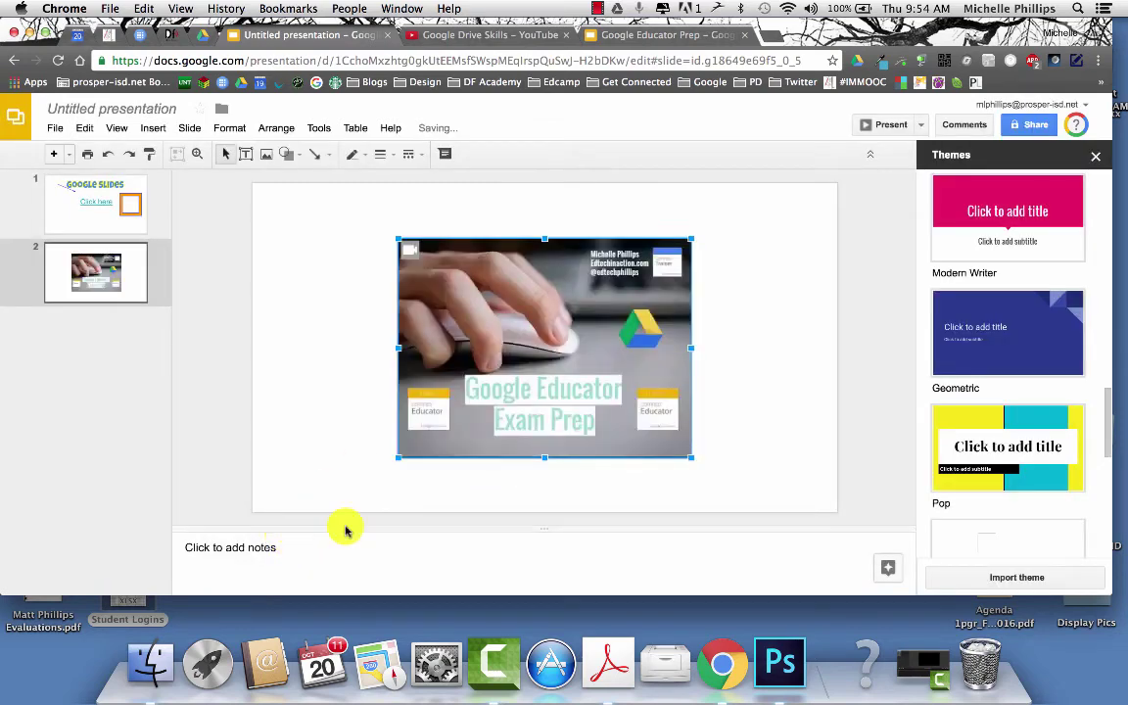
- Enlarge the video on the second slide, position it near the slide's center, and present the slide
left_click_drag(397, 238, 342, 206)
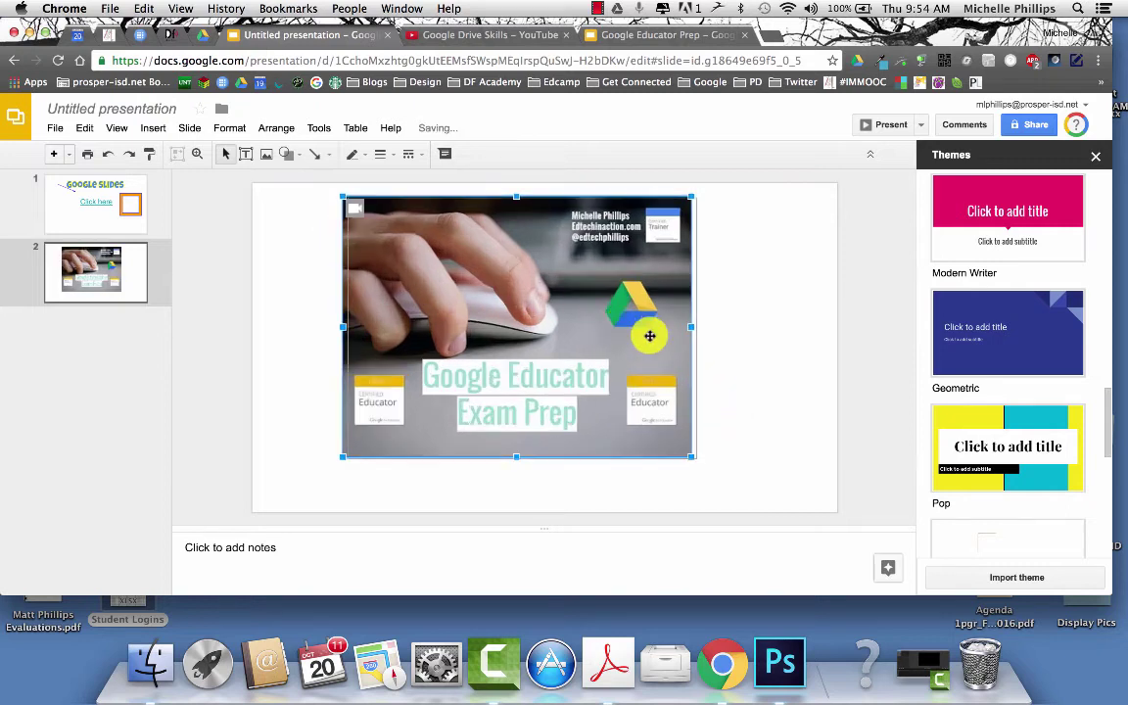
left_click_drag(649, 332, 591, 373)
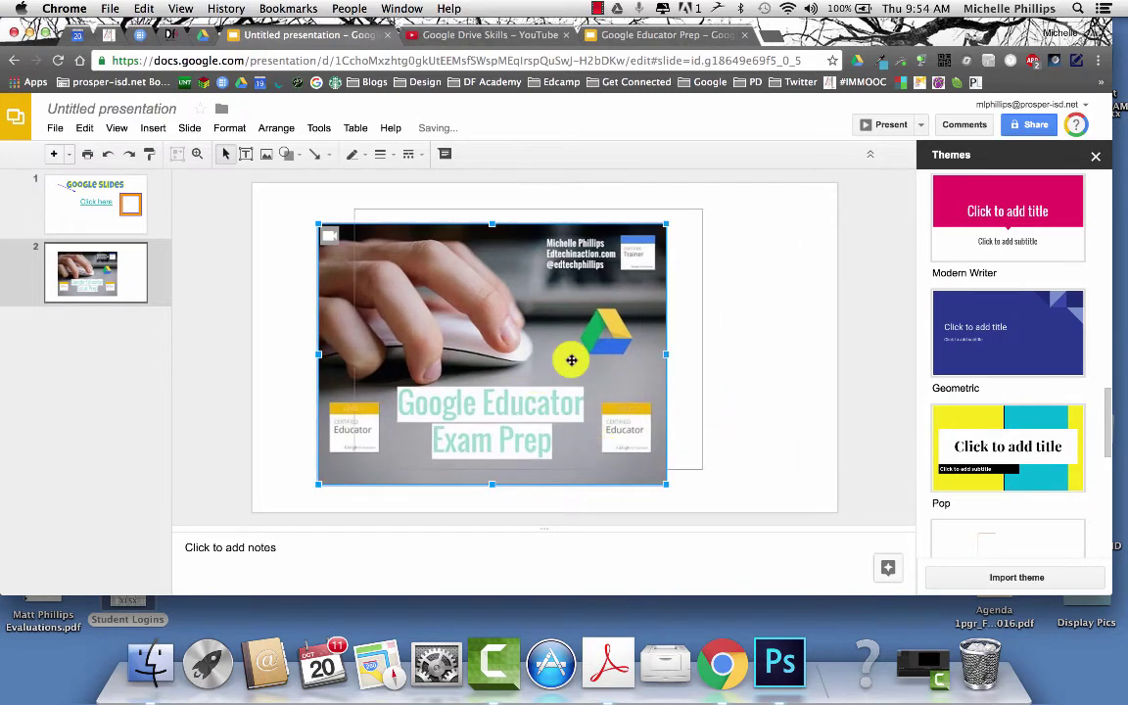
key("super+z")
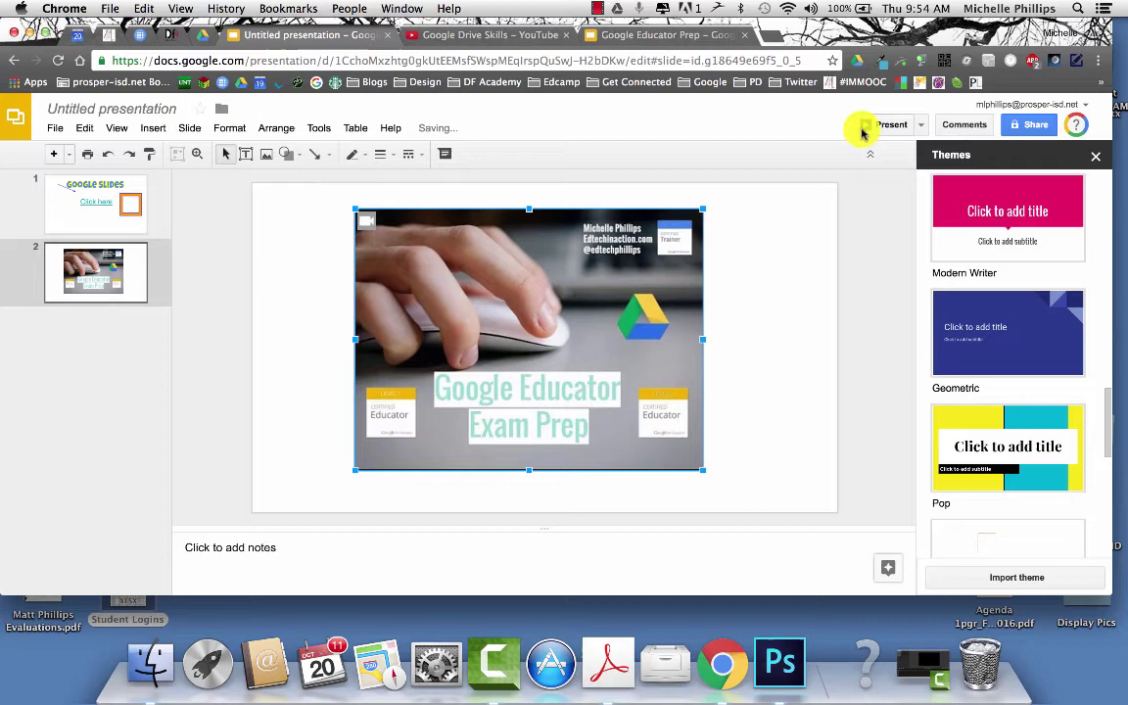
left_click(872, 125)
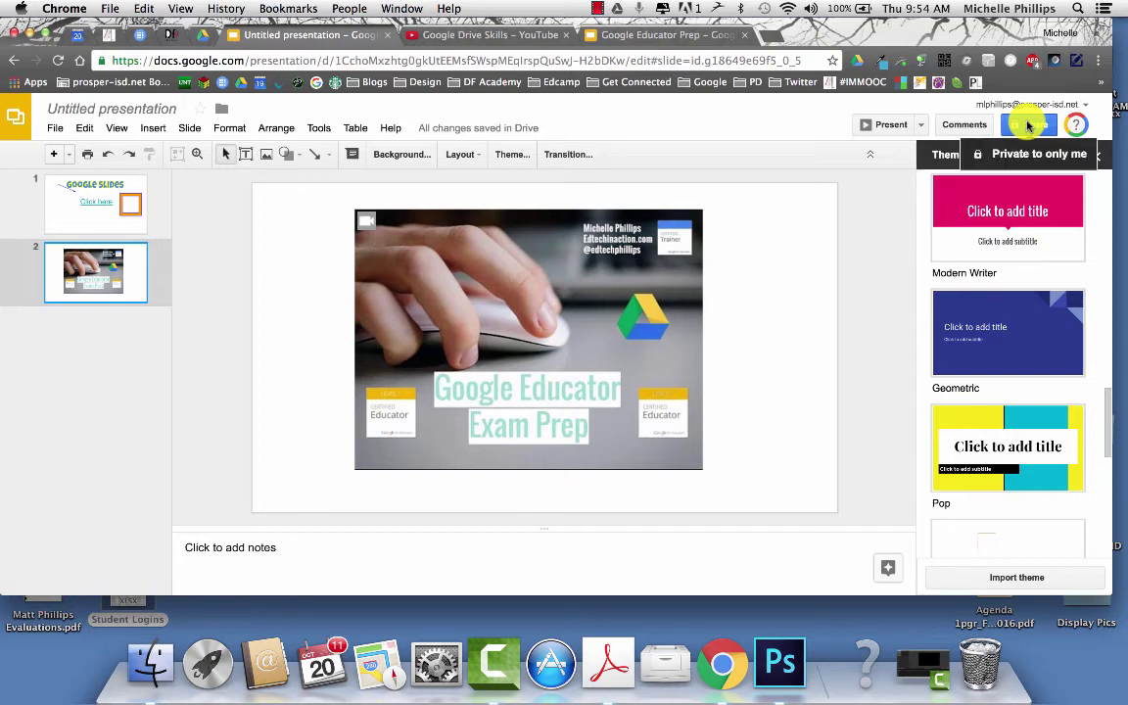
- Review the collaborator permission levels, the advanced sharing settings and the link sharing options, leaving the presentation unnamed
left_click(1029, 125)
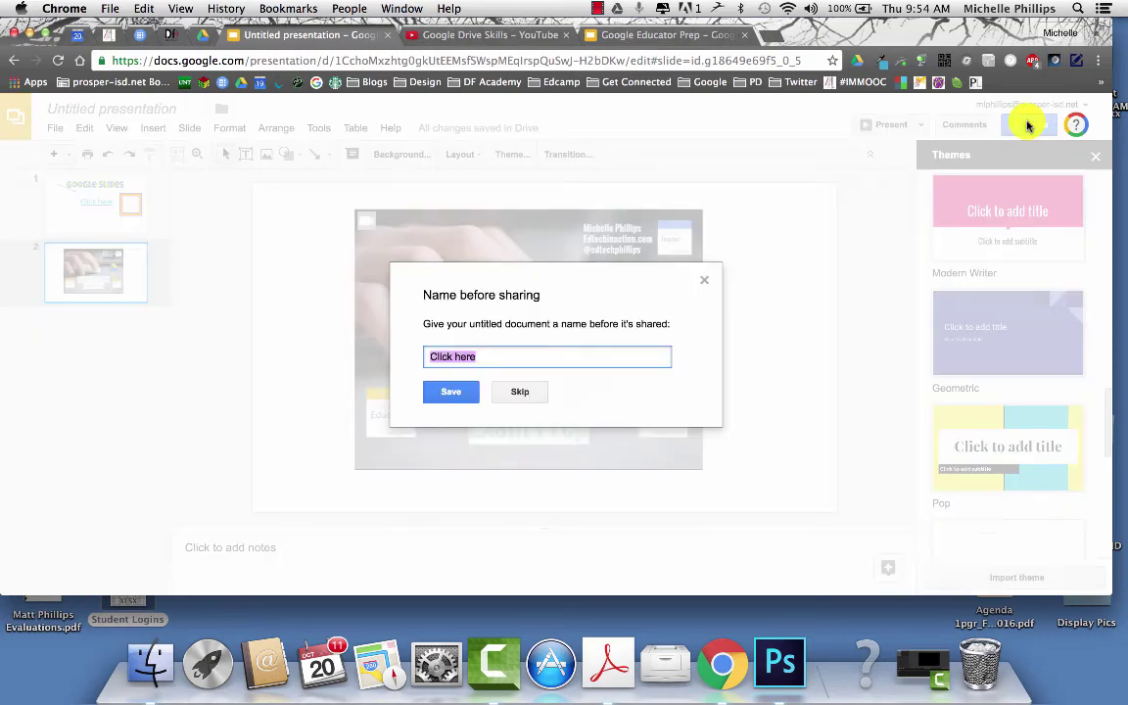
left_click(520, 391)
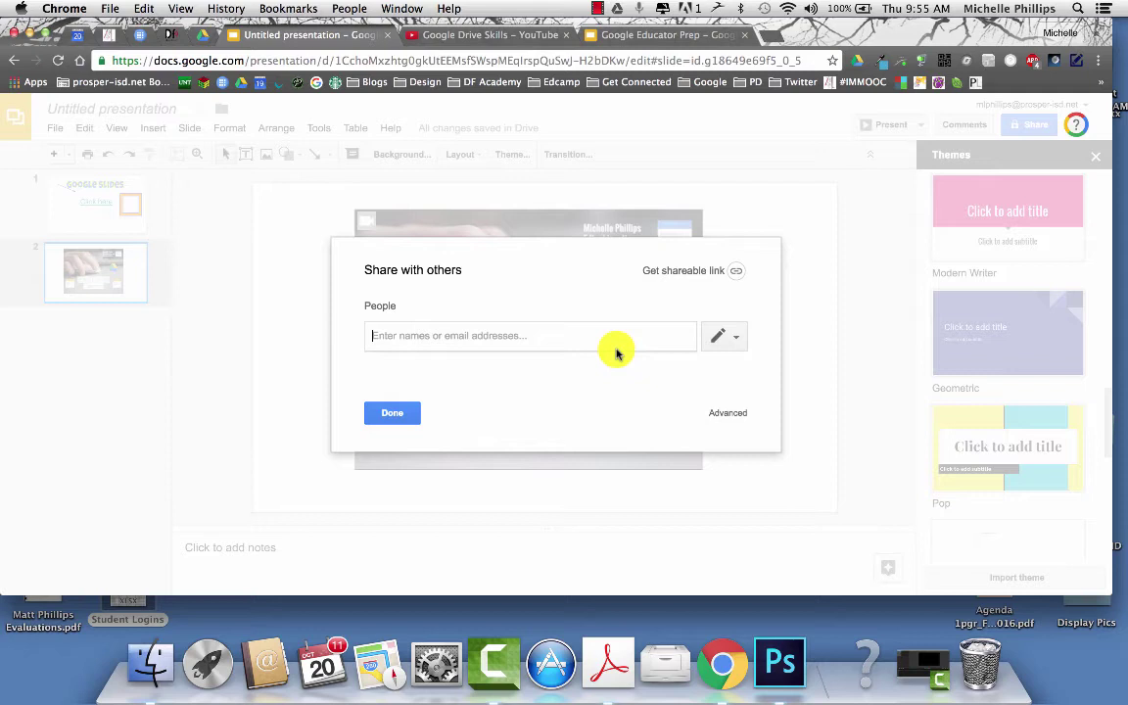
left_click(735, 339)
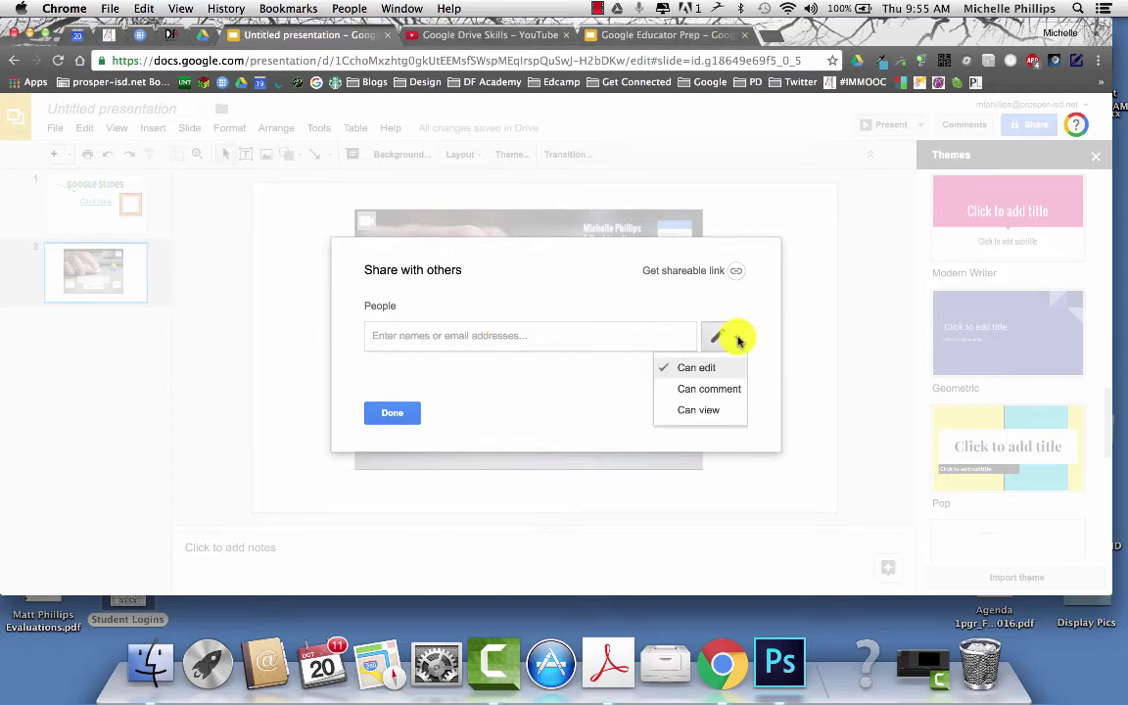
left_click(738, 337)
left_click(730, 414)
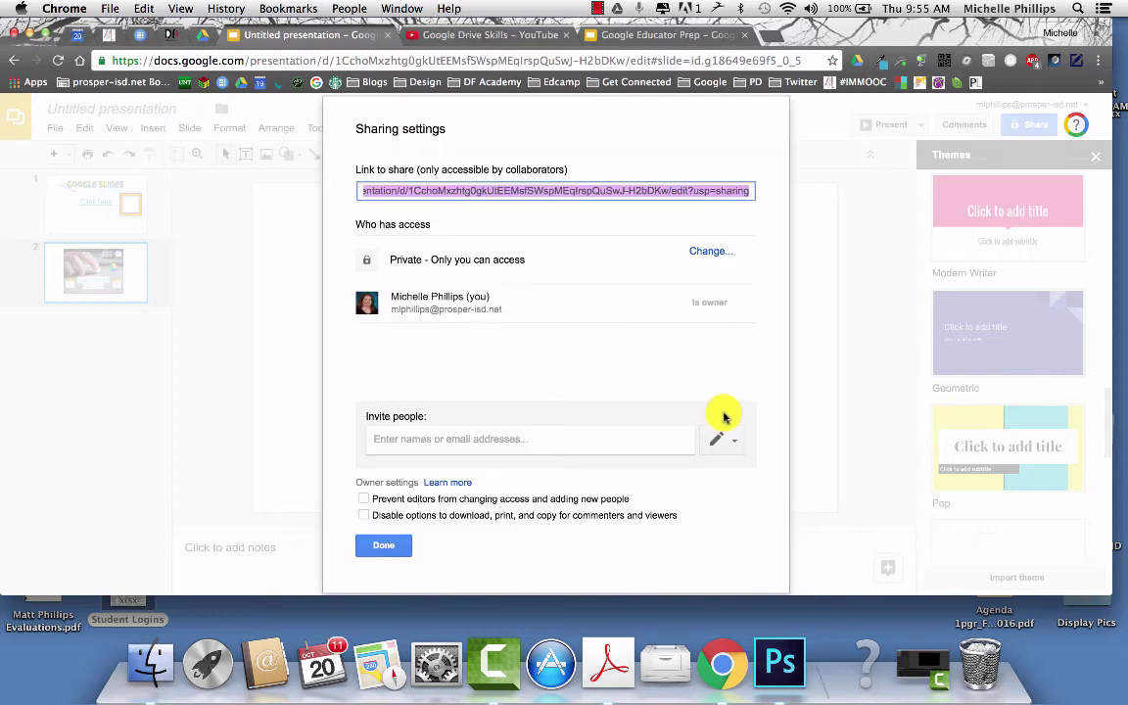
left_click(708, 254)
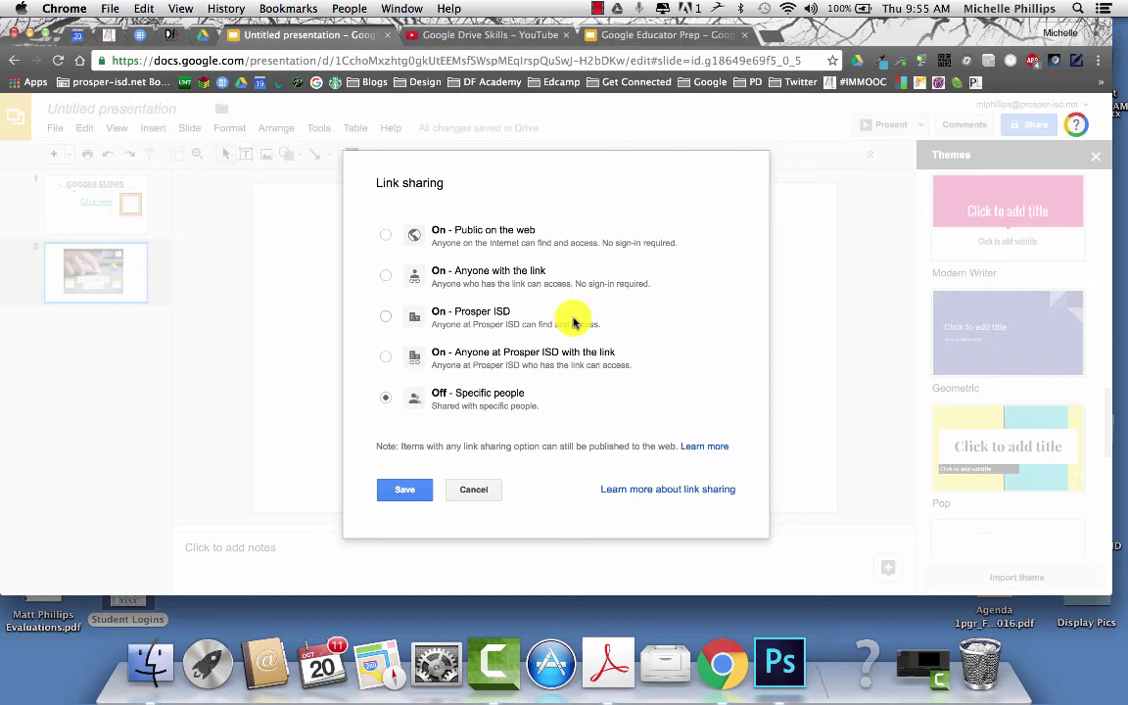
key("Escape")
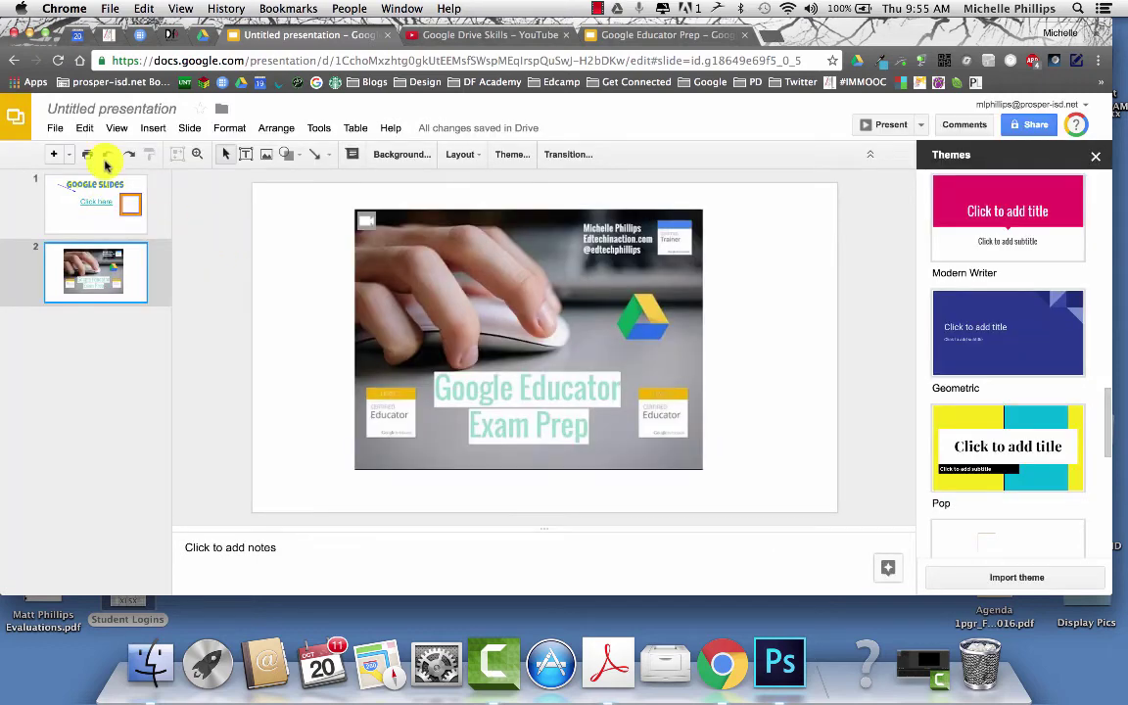
- Reopen the presentation's sharing options, skipping the request to name the file
left_click(54, 135)
left_click(60, 151)
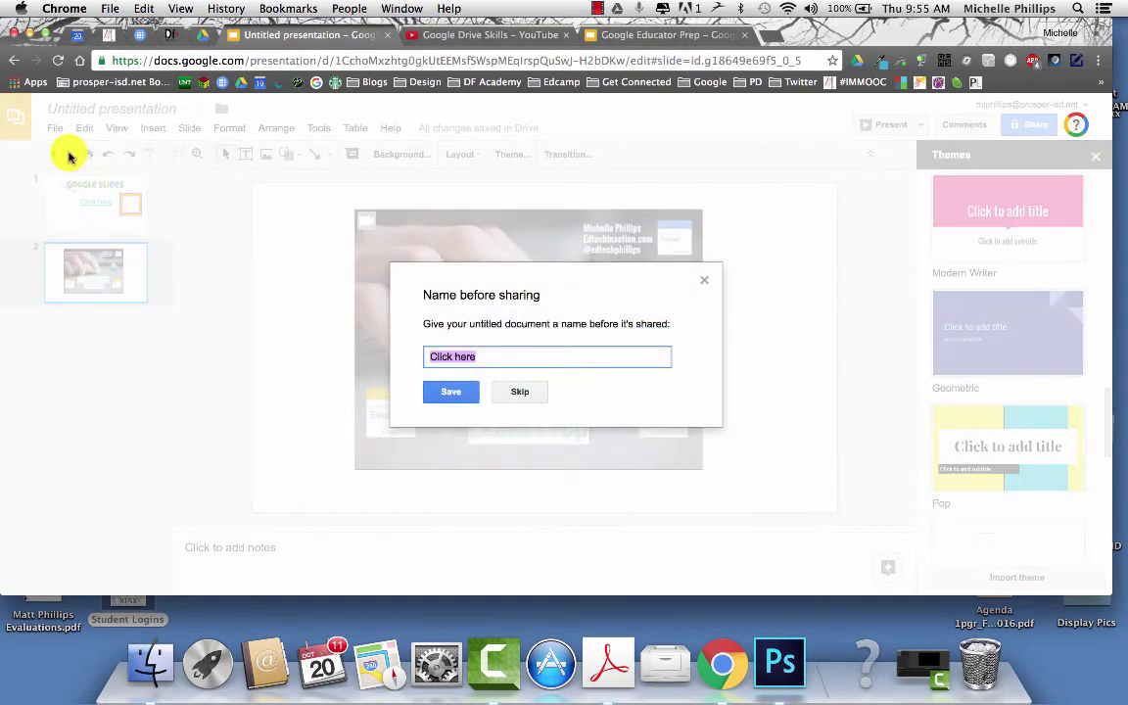
left_click(519, 391)
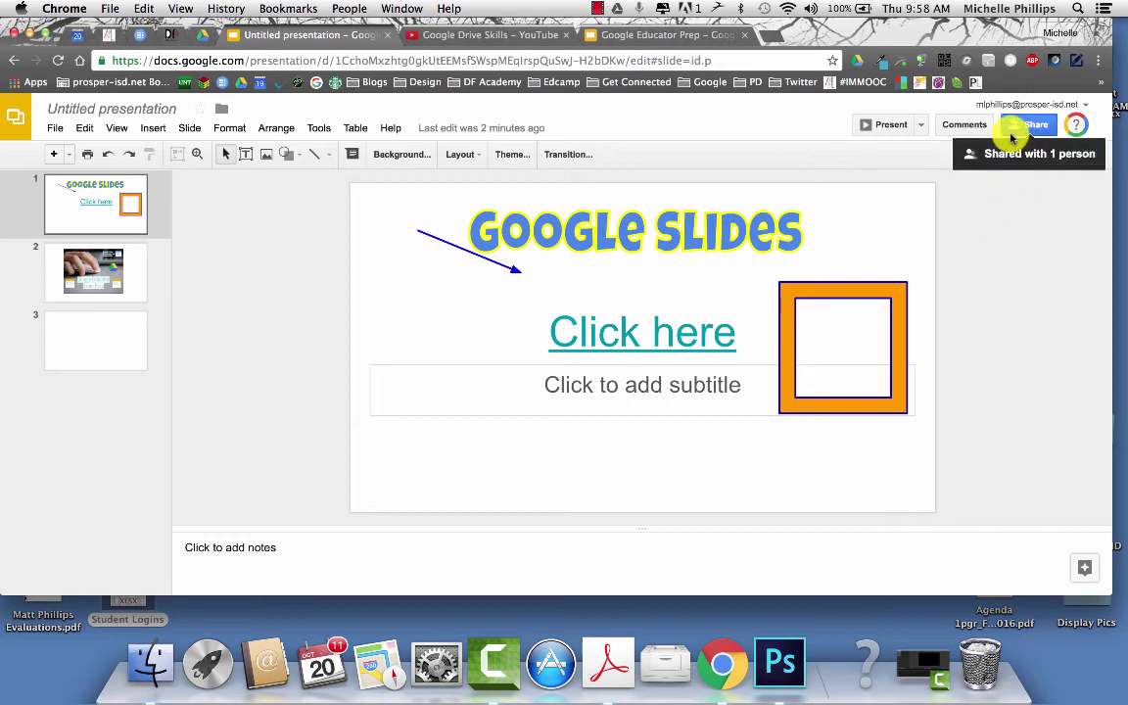
- Start a comment on the first slide and mention a colleague in it by choosing the suggested contact
left_click(964, 127)
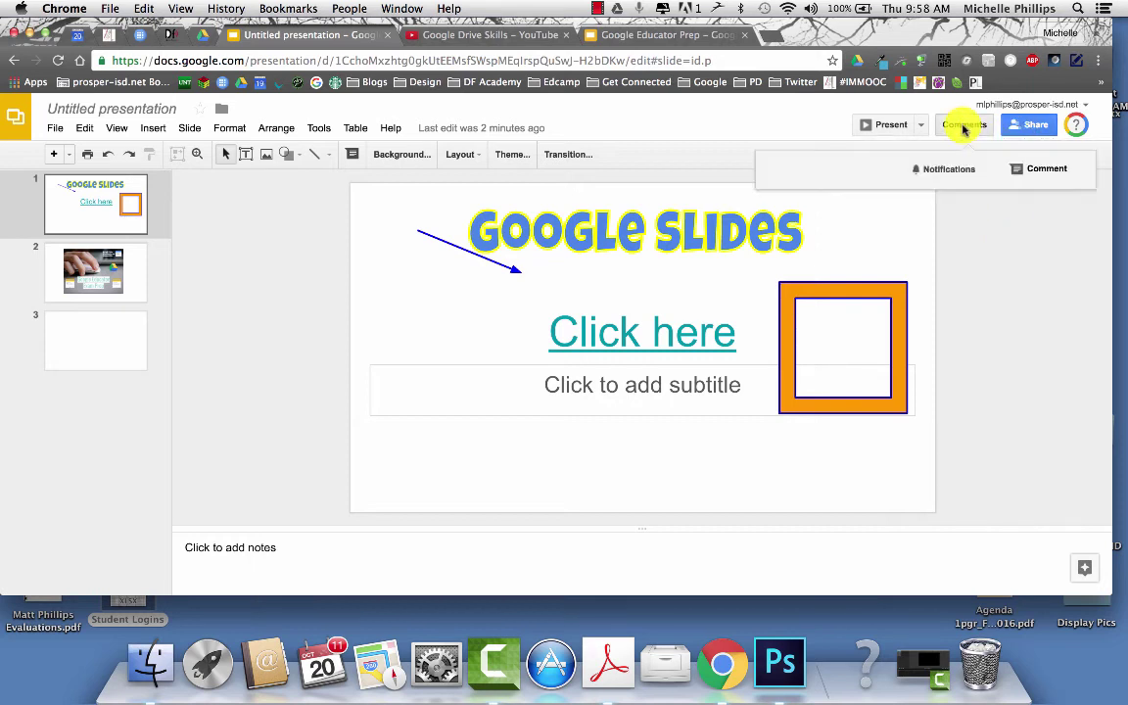
left_click(1037, 169)
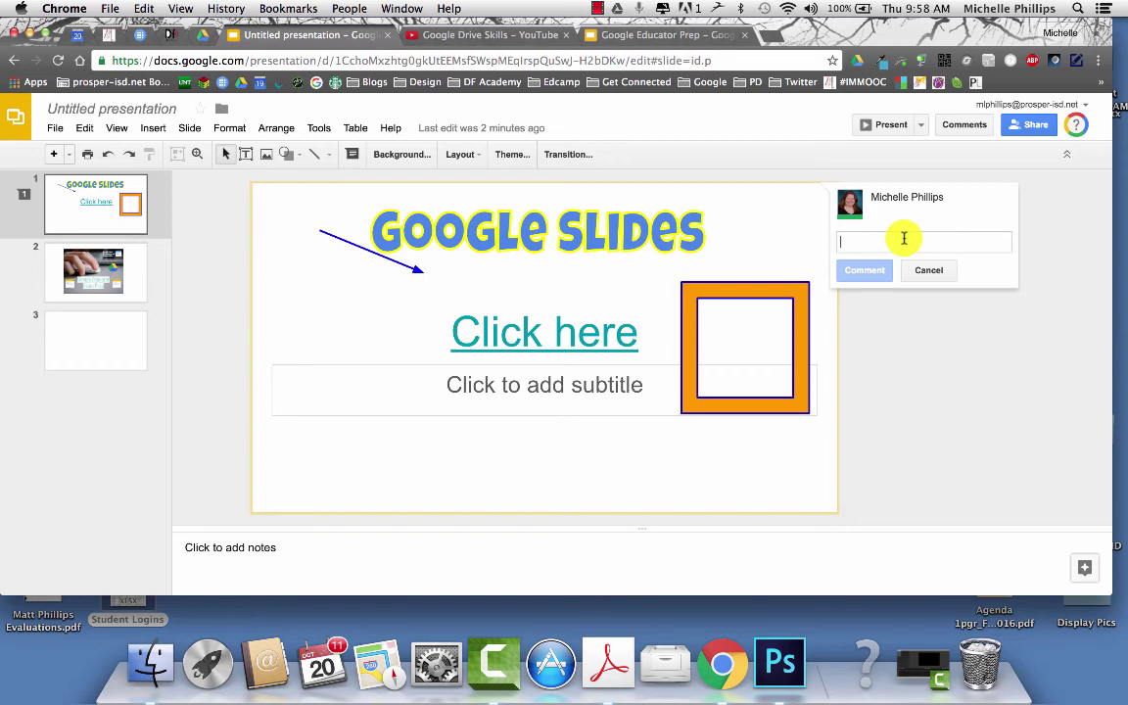
type("+")
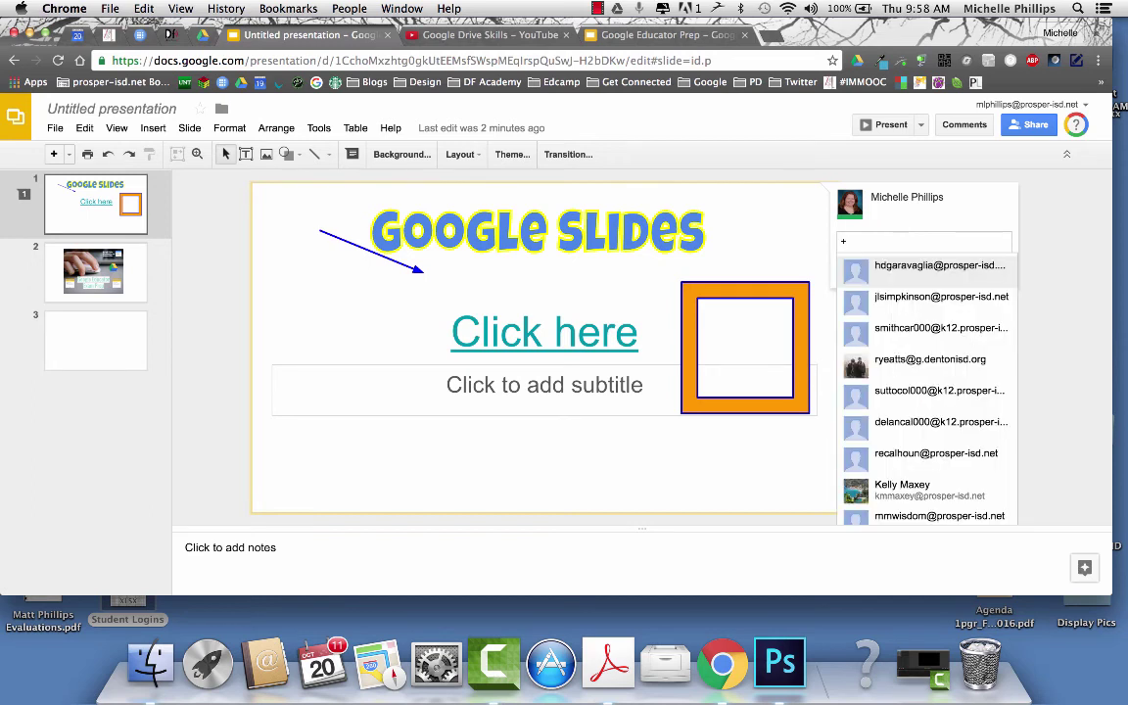
type("m")
key("BackSpace")
type("Melis")
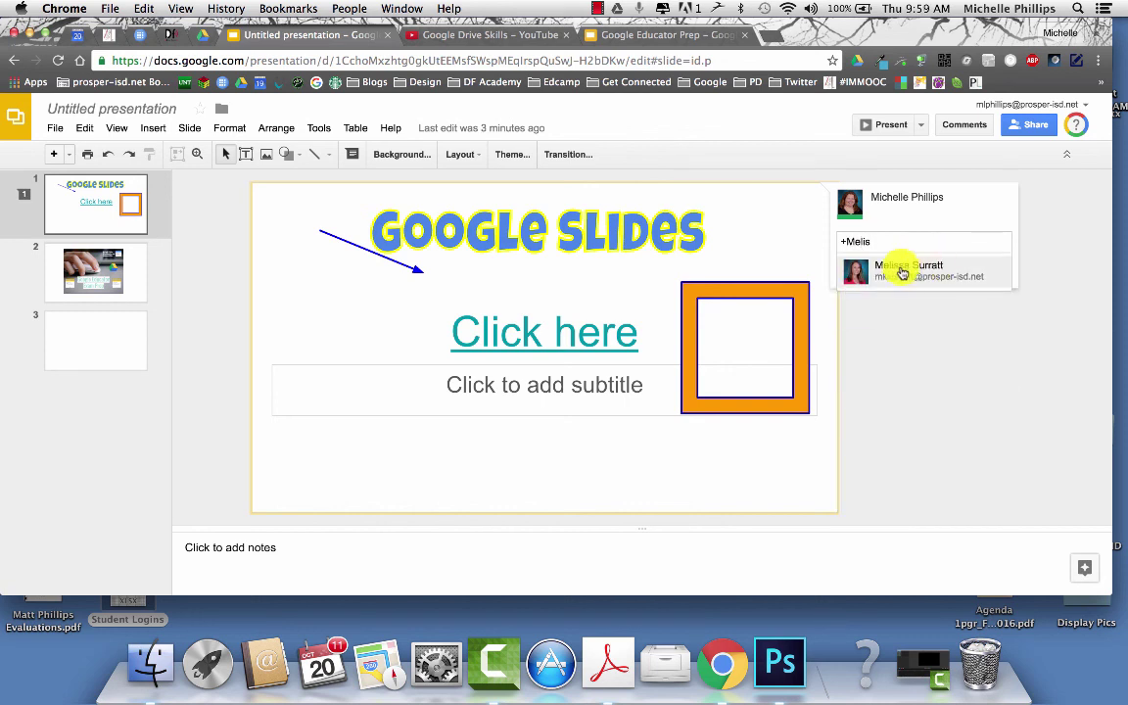
left_click(896, 270)
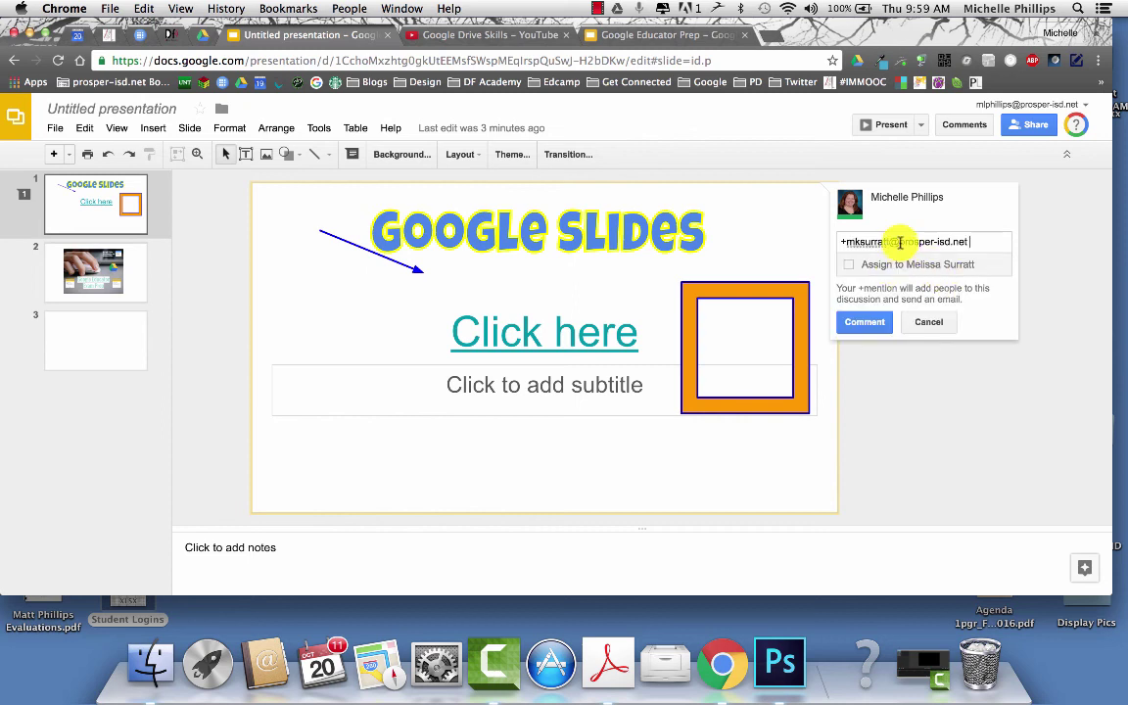